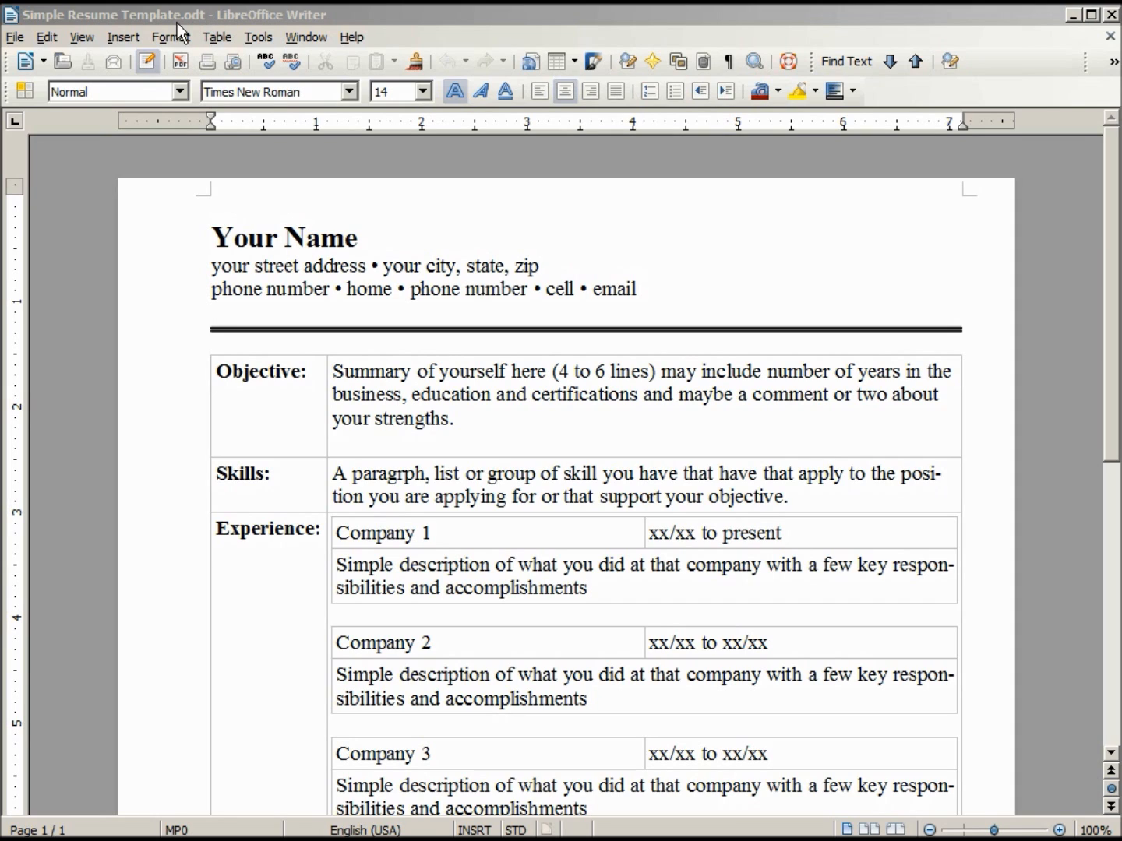
Save the resume to the desktop as the ODF Text Document Template "Simple Resume Template.ott" and open that template file
left_click(11, 38)
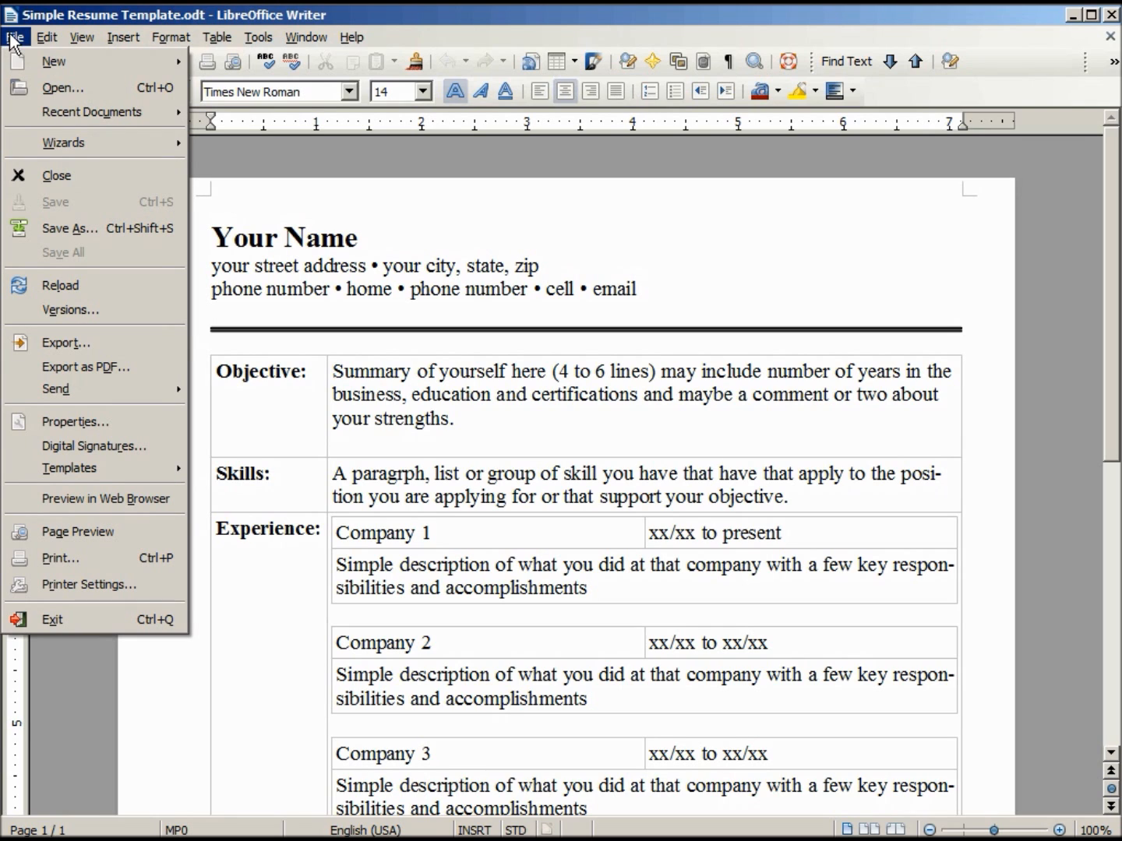
left_click(86, 229)
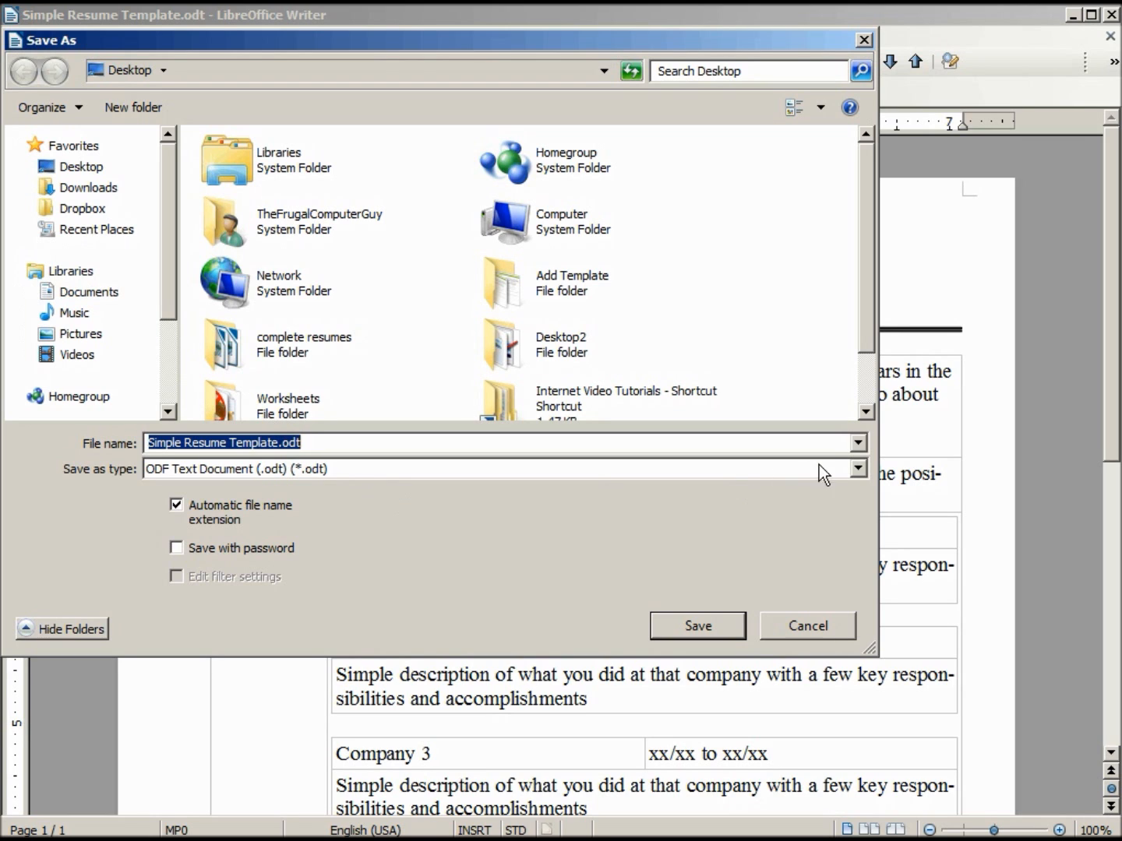
left_click(858, 469)
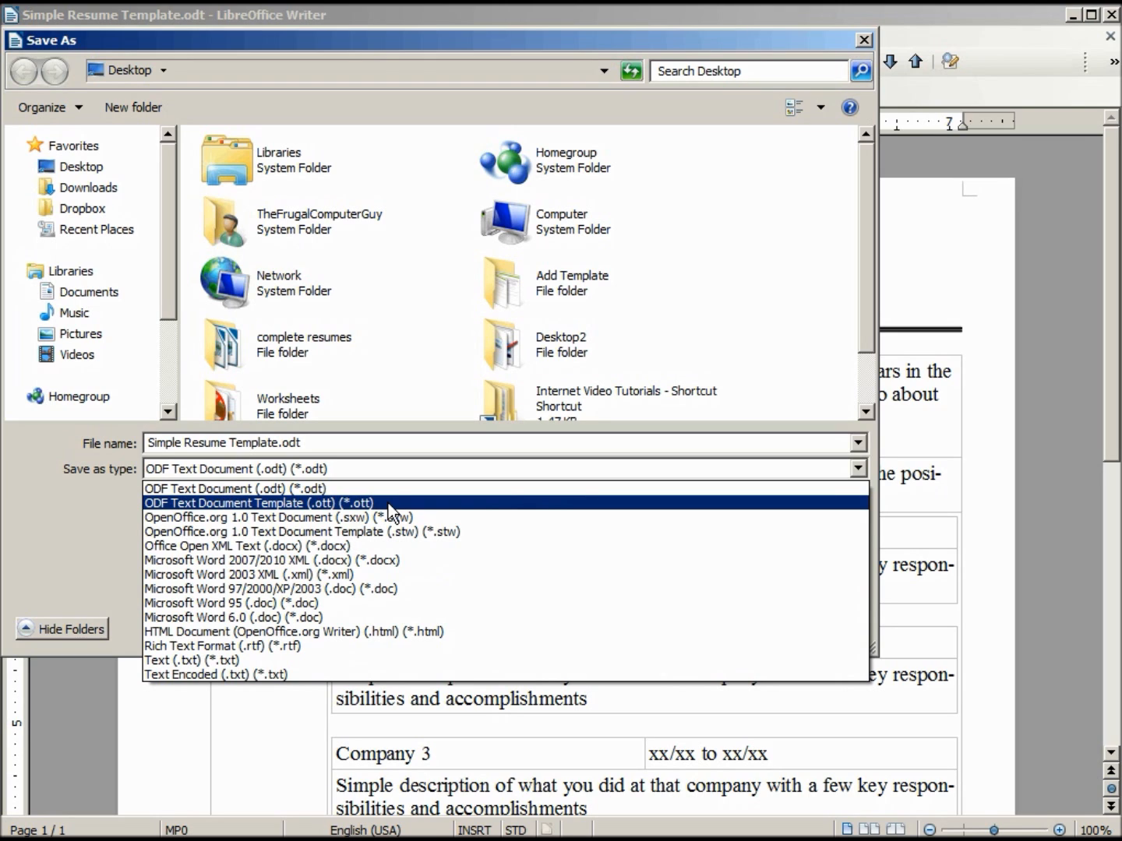
left_click(331, 502)
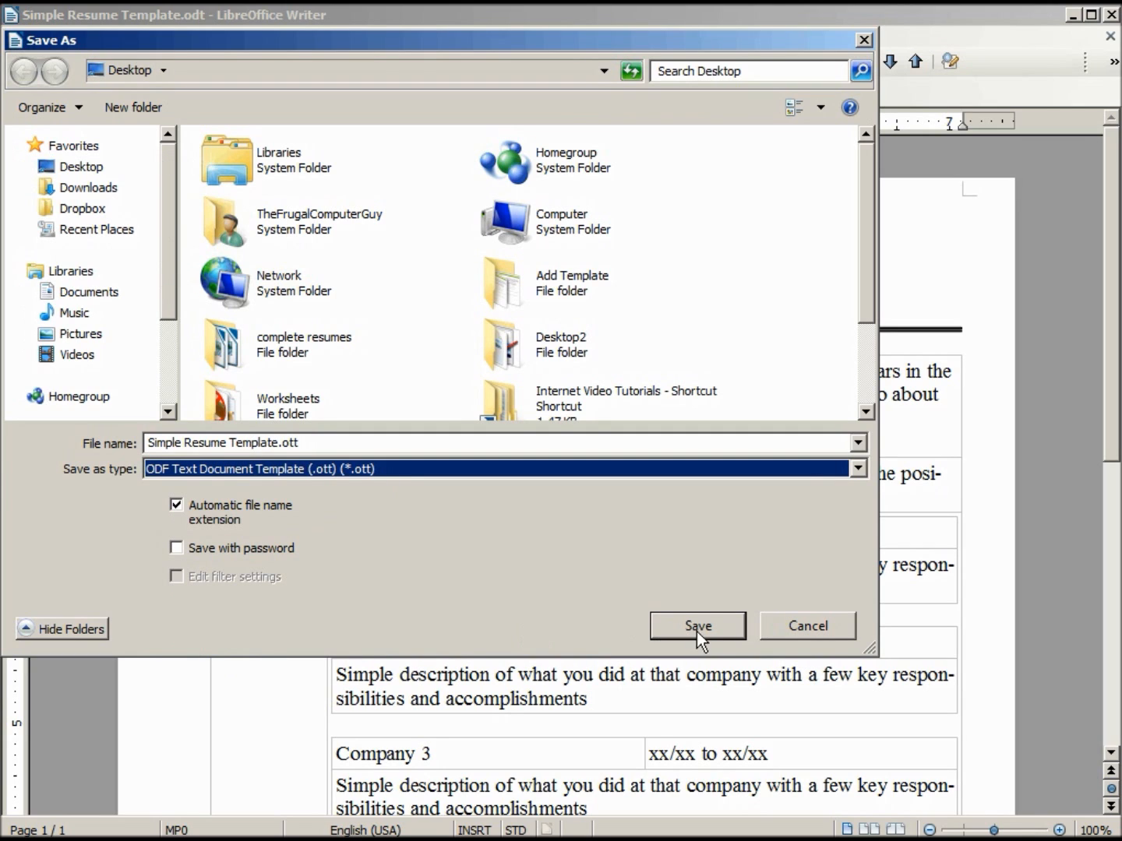
left_click(698, 633)
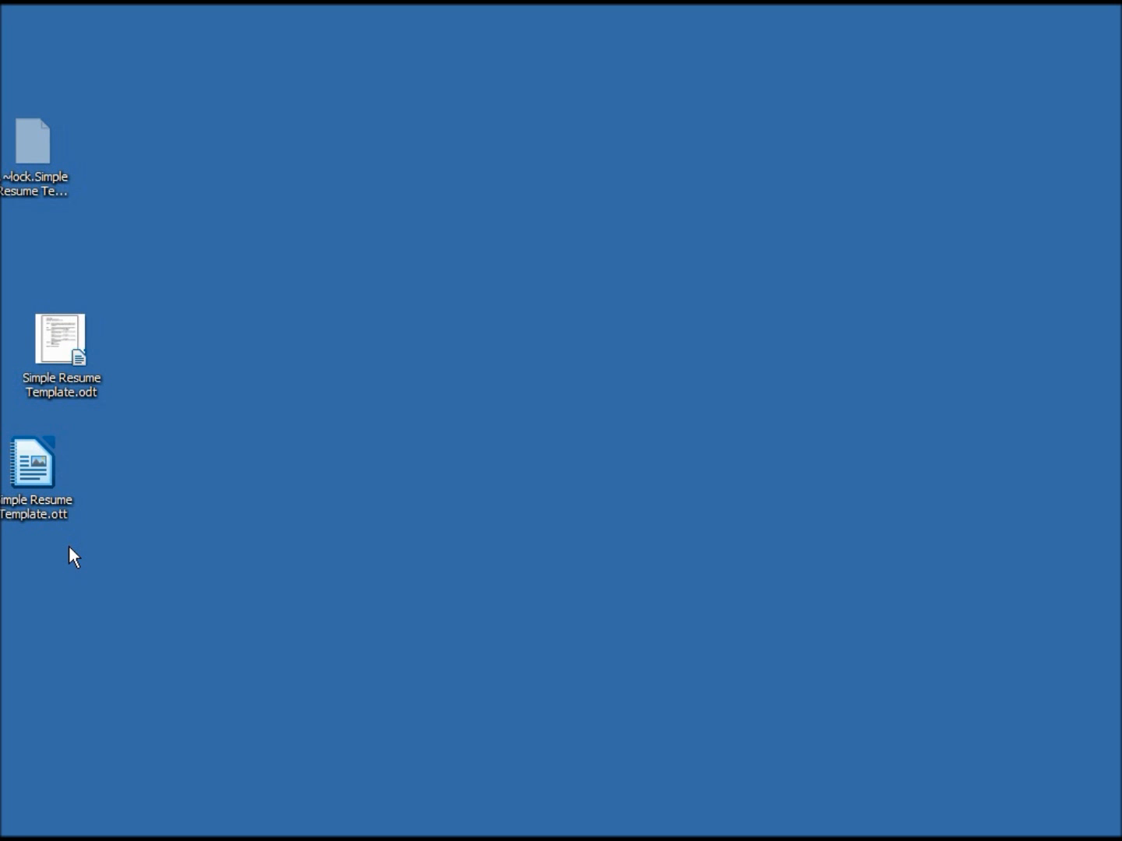
double_click(40, 476)
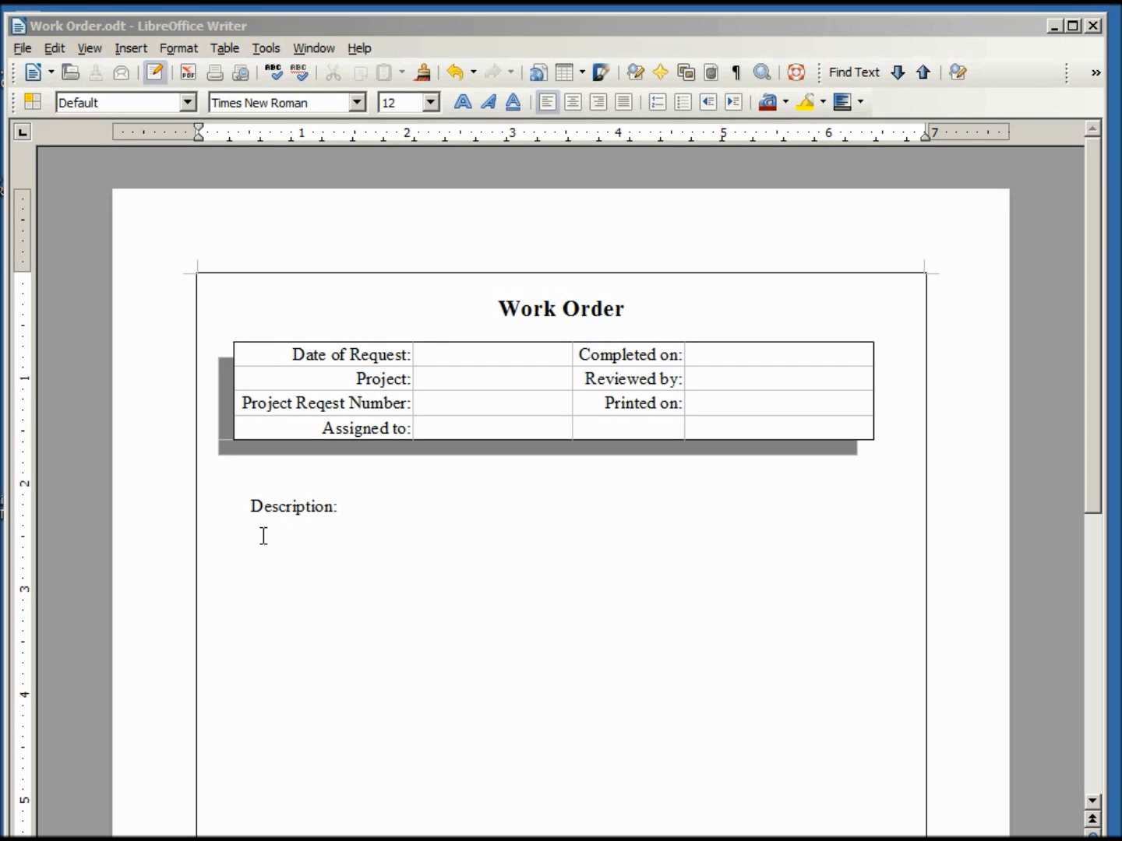
Insert a fixed date field in 12/31/99 format in the cell beside "Date of Request:" in the Work Order document
left_click(432, 351)
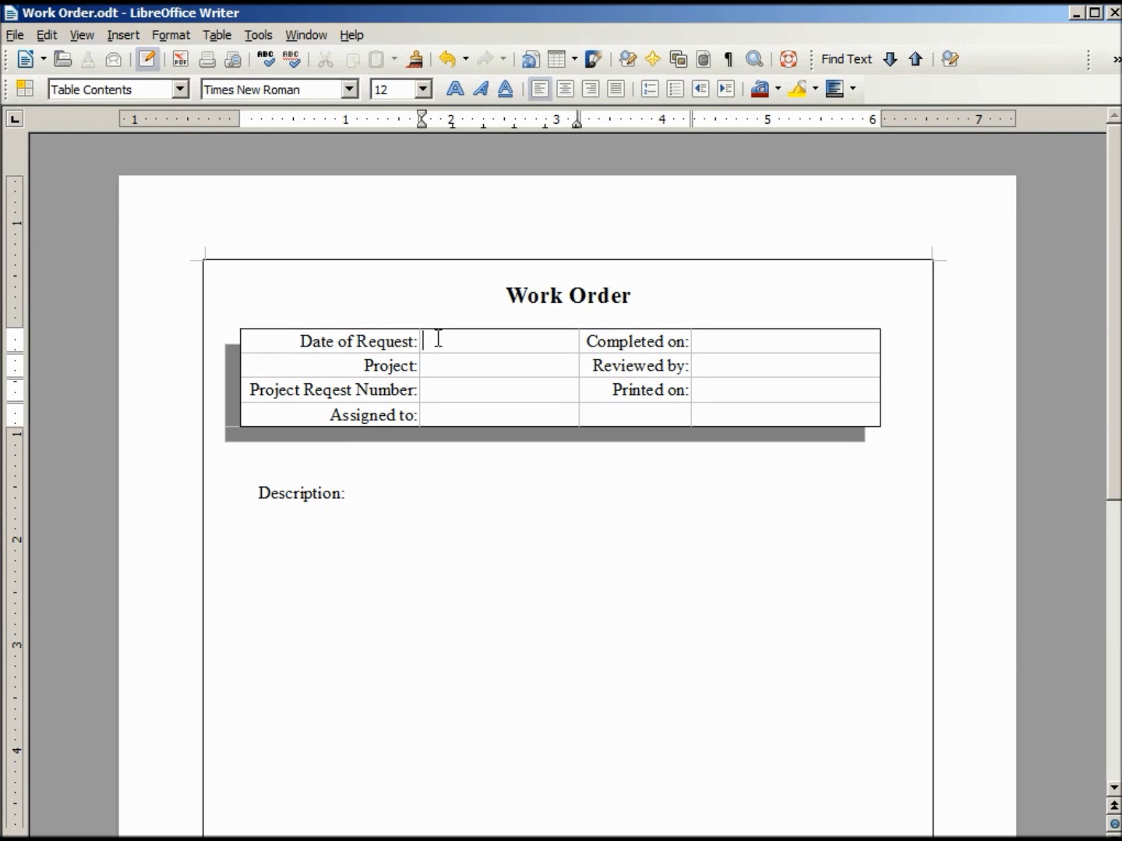
left_click(117, 36)
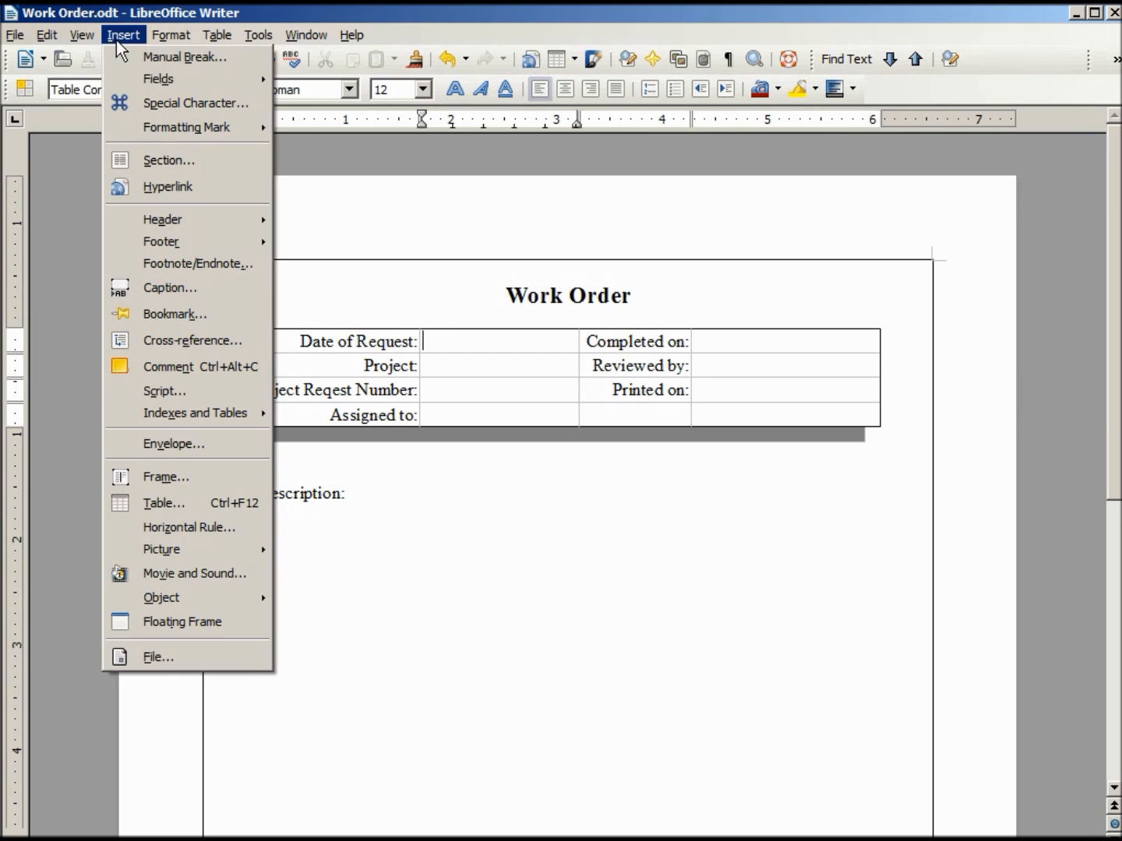
mouse_move(140, 78)
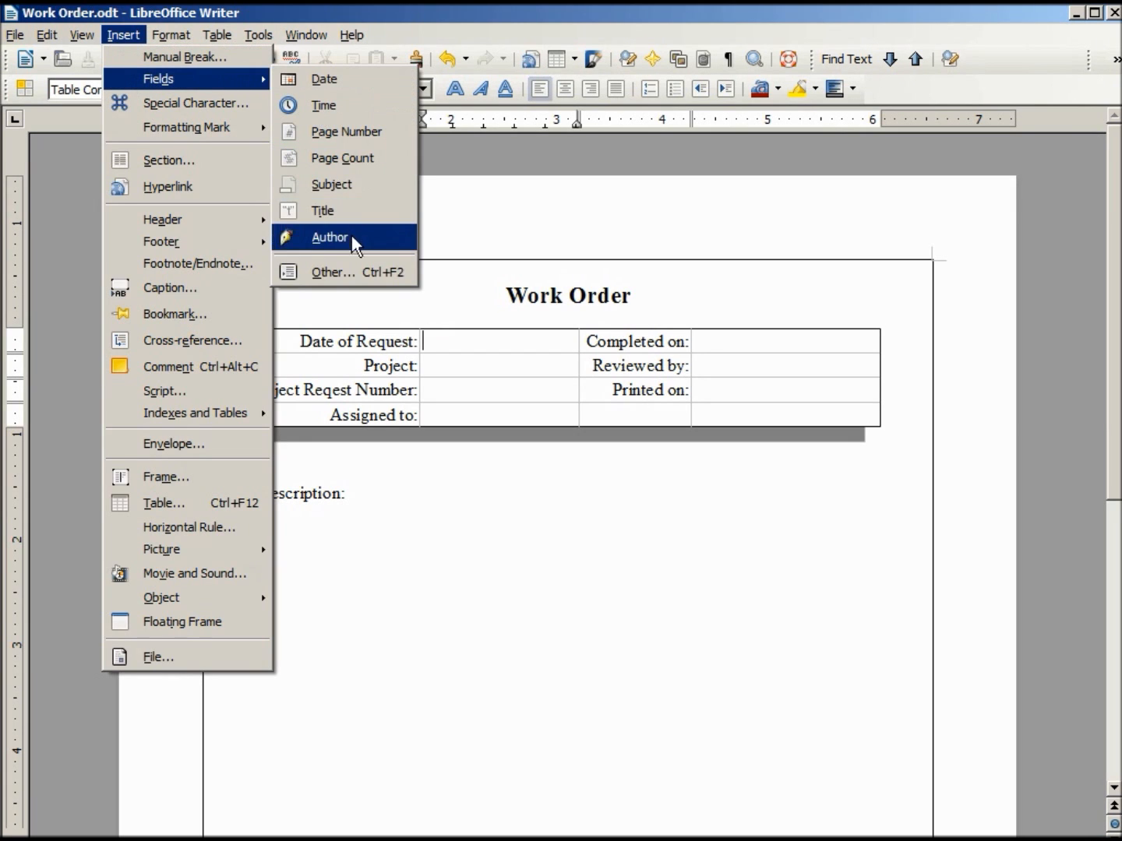
left_click(335, 274)
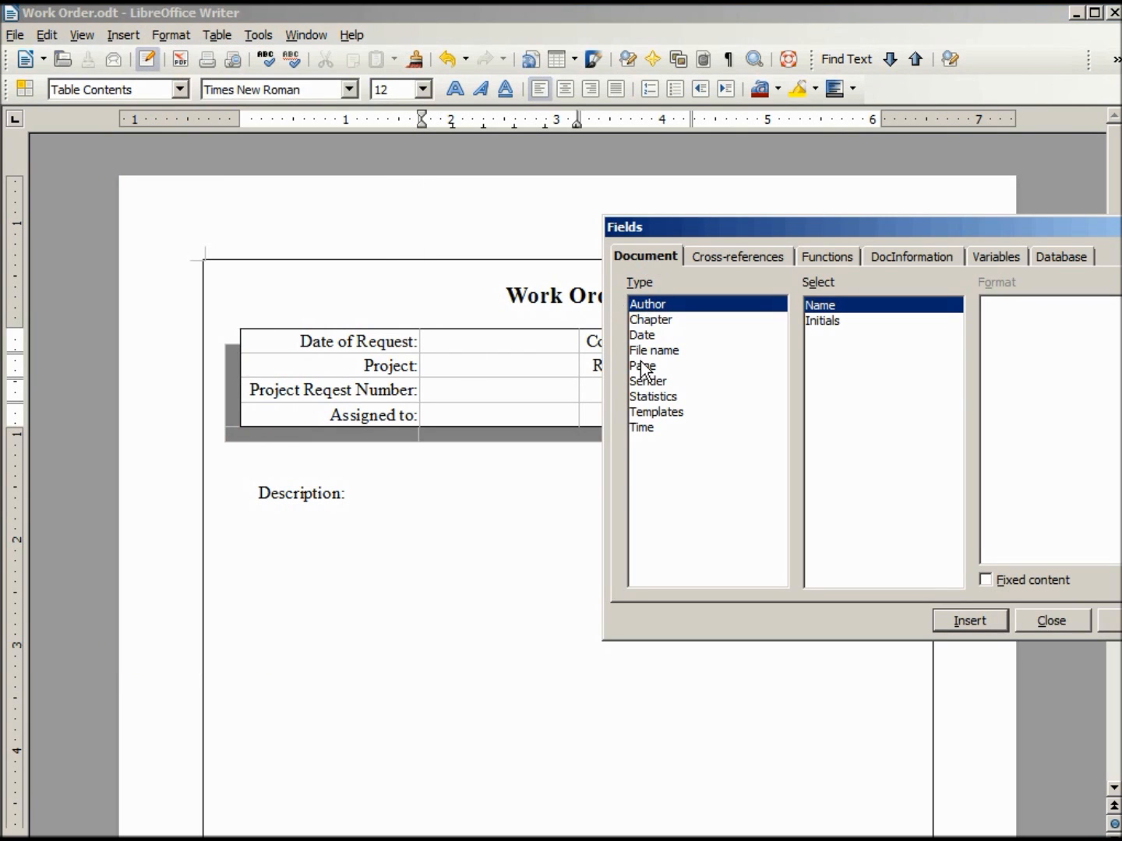
left_click(642, 337)
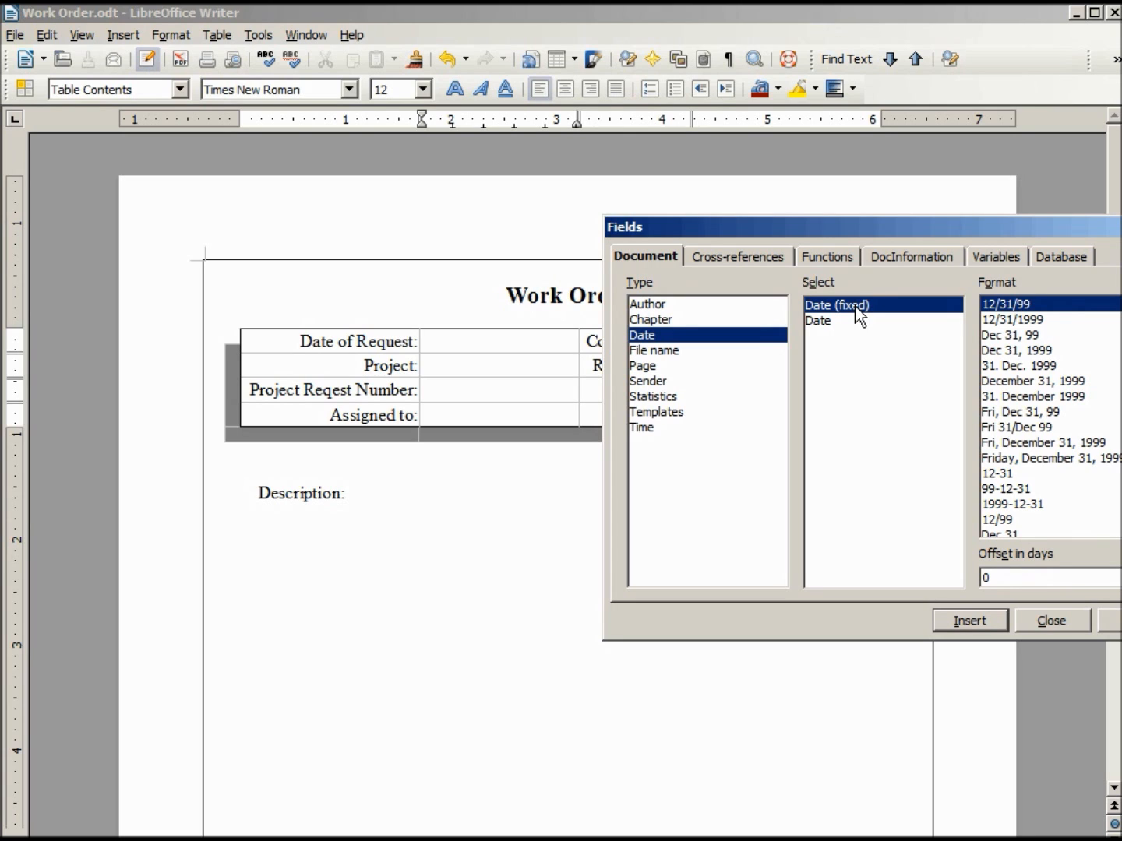
left_click(975, 618)
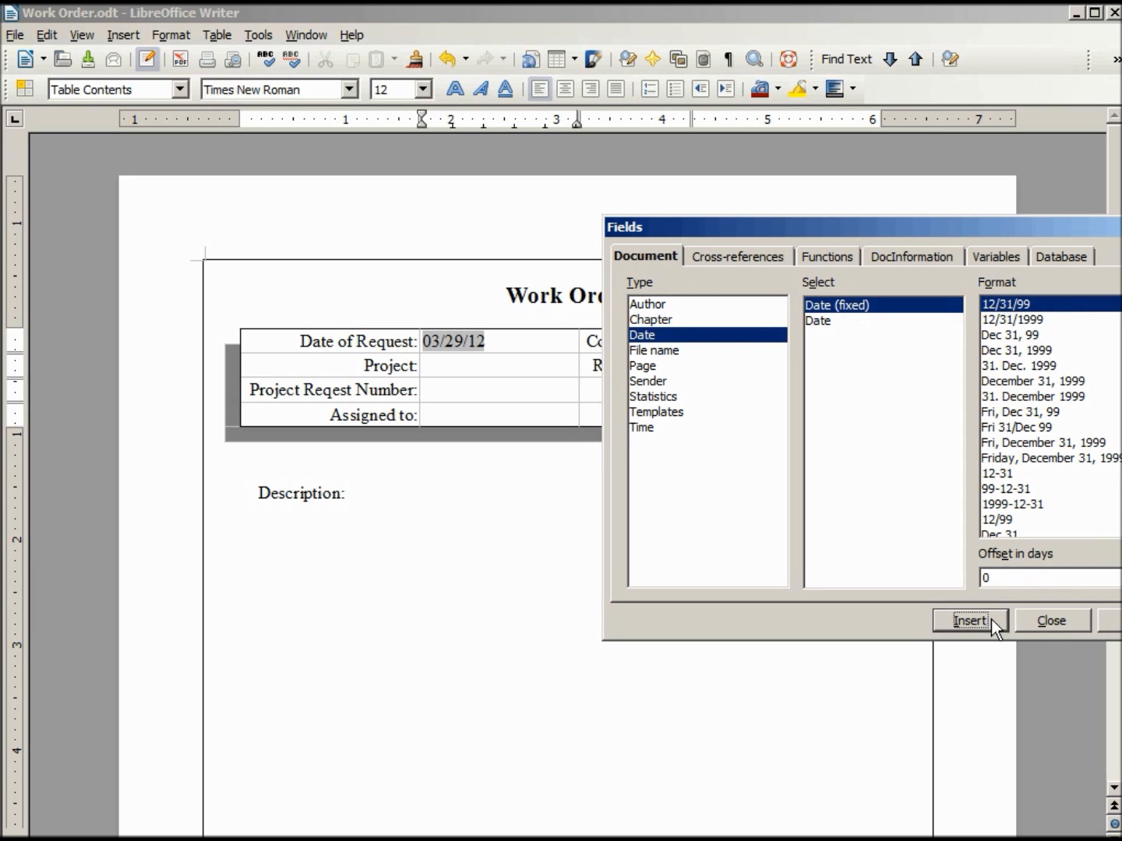
Insert a non-fixed date field in 12/31/99 format in the cell beside "Printed on:" and close the field settings
left_click_drag(1012, 221, 781, 490)
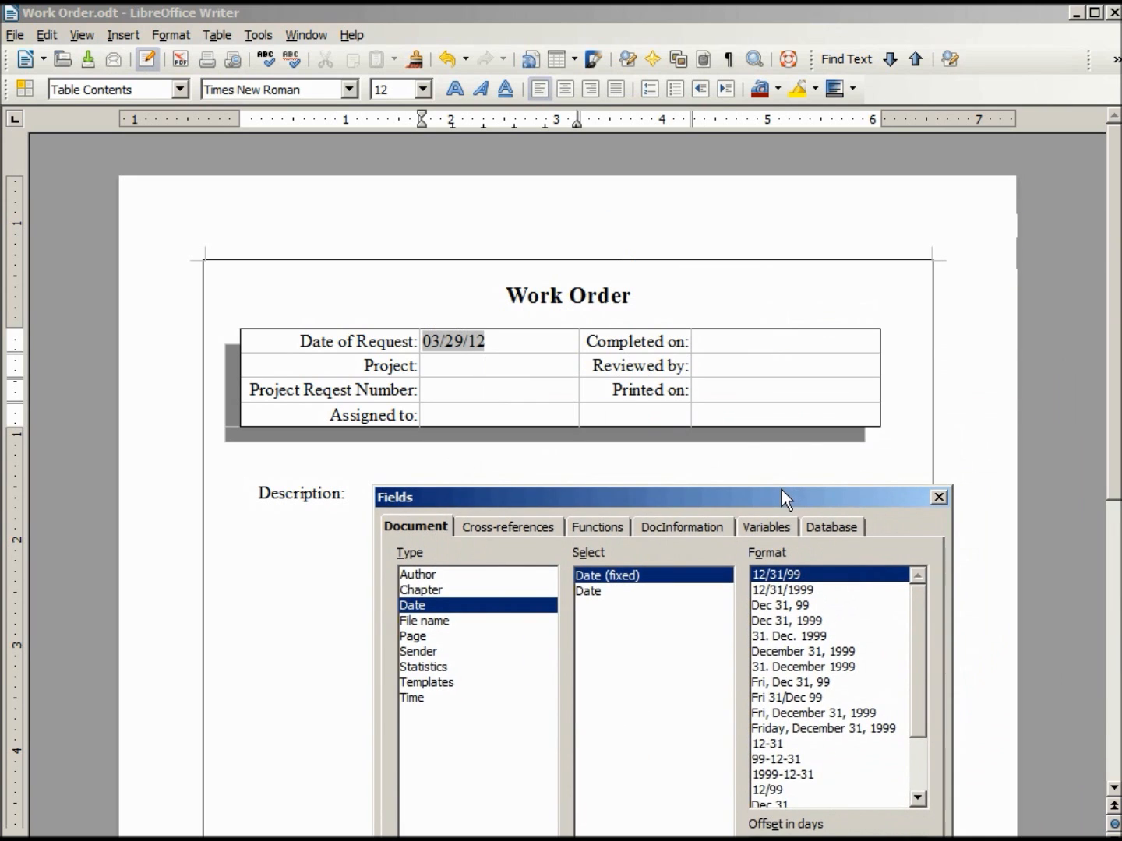
left_click(712, 387)
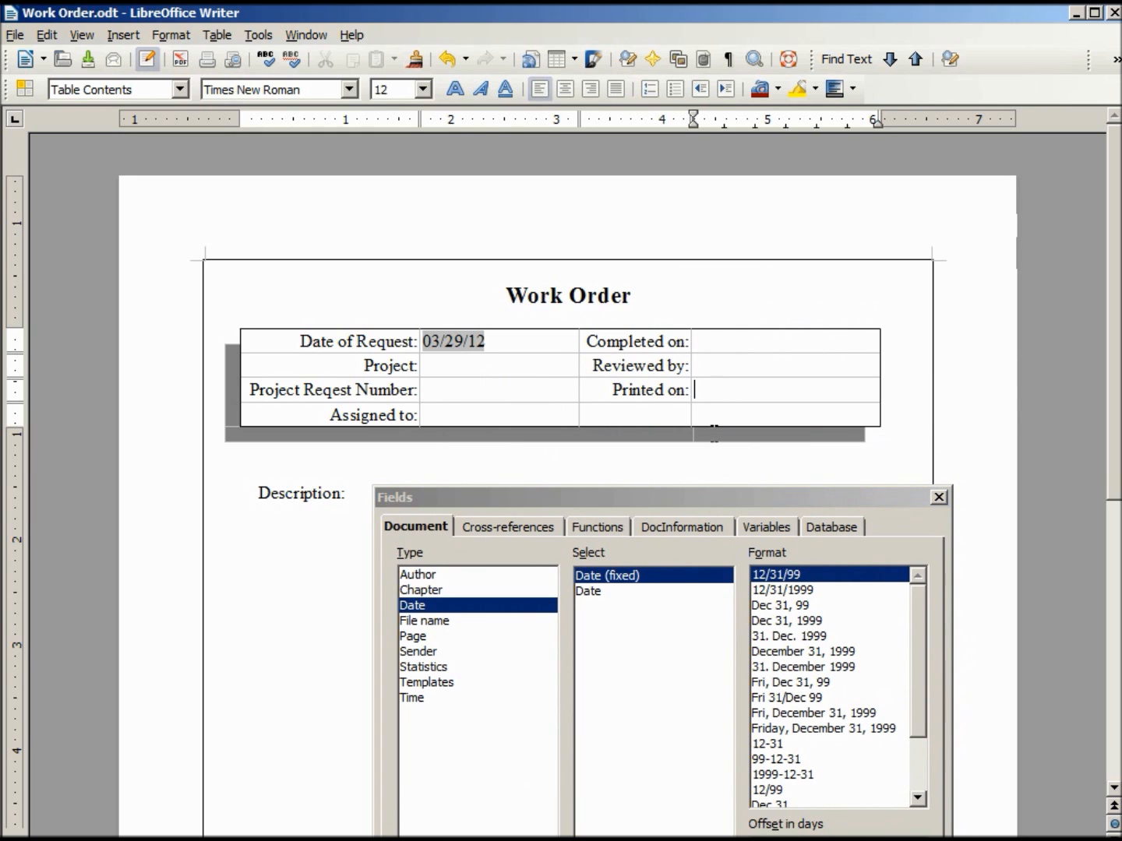
left_click(717, 500)
left_click_drag(716, 499, 753, 167)
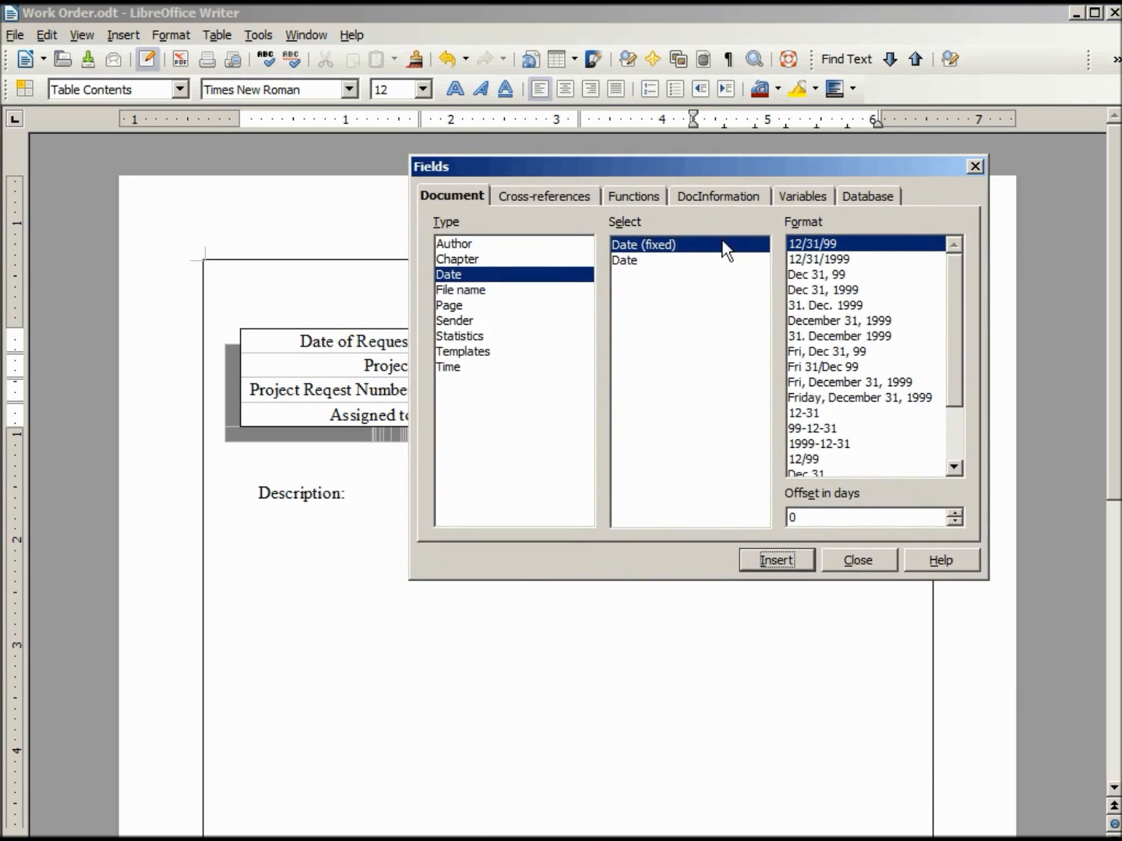
left_click(628, 260)
left_click(775, 557)
left_click(852, 557)
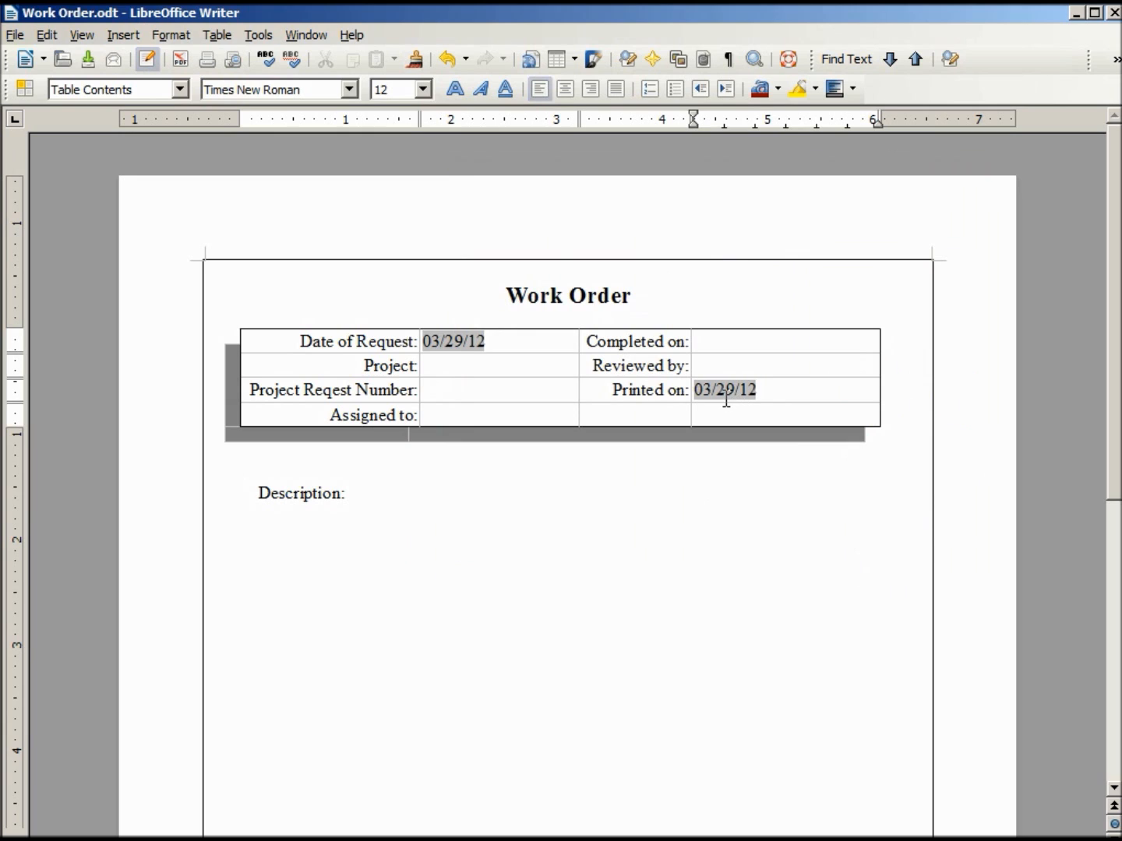
Turn the field shadings off and back on
left_click(82, 34)
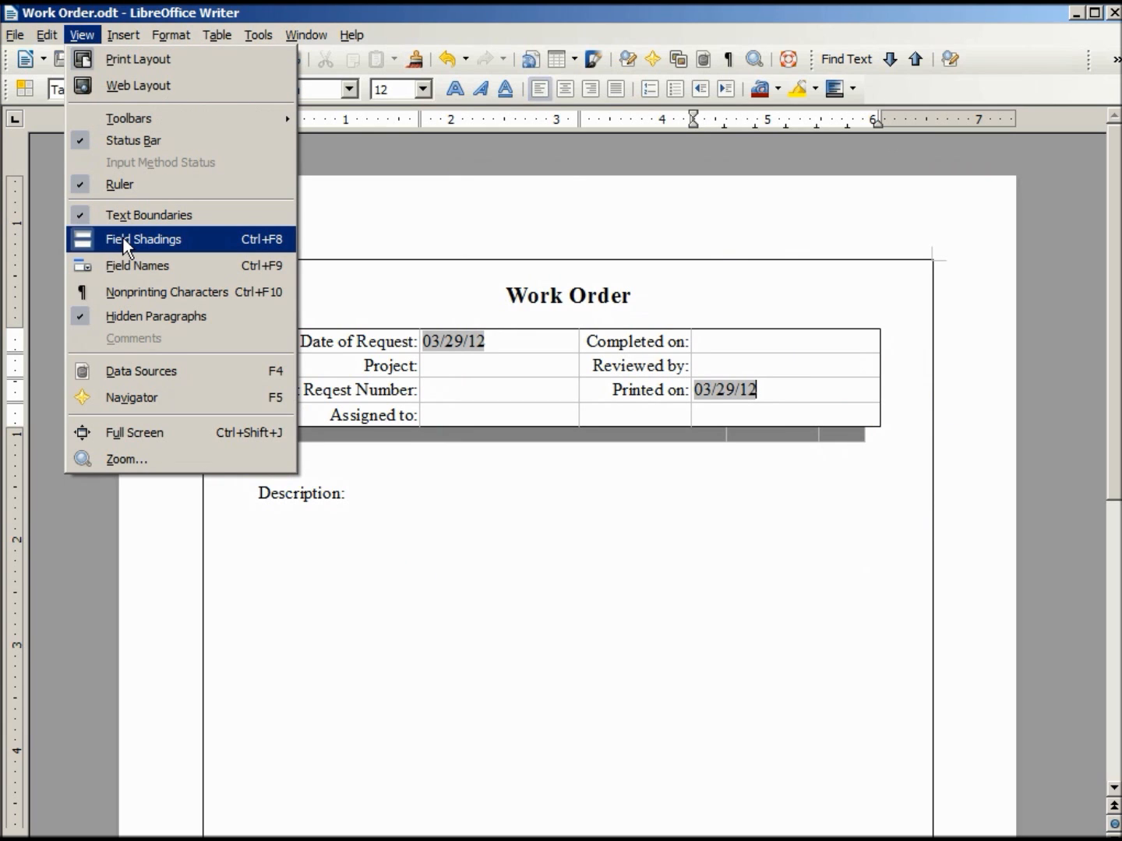
left_click(125, 242)
left_click(86, 34)
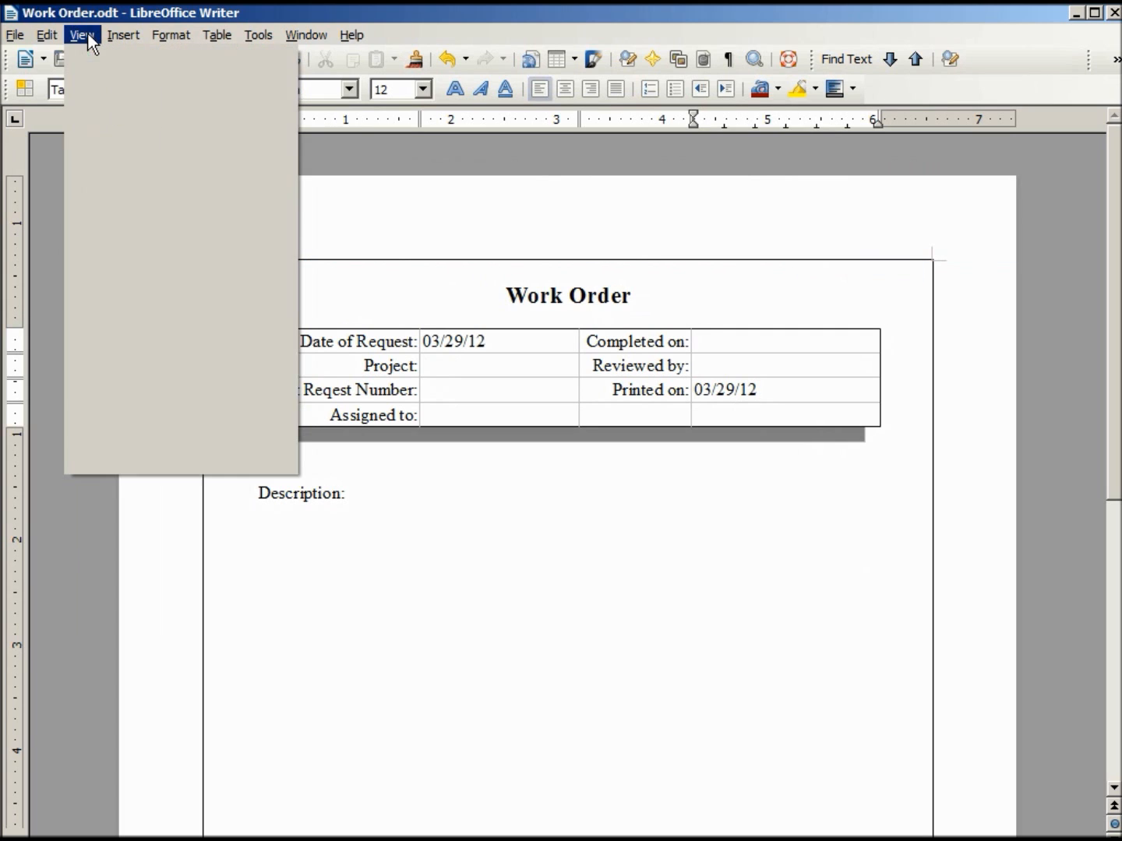
left_click(129, 242)
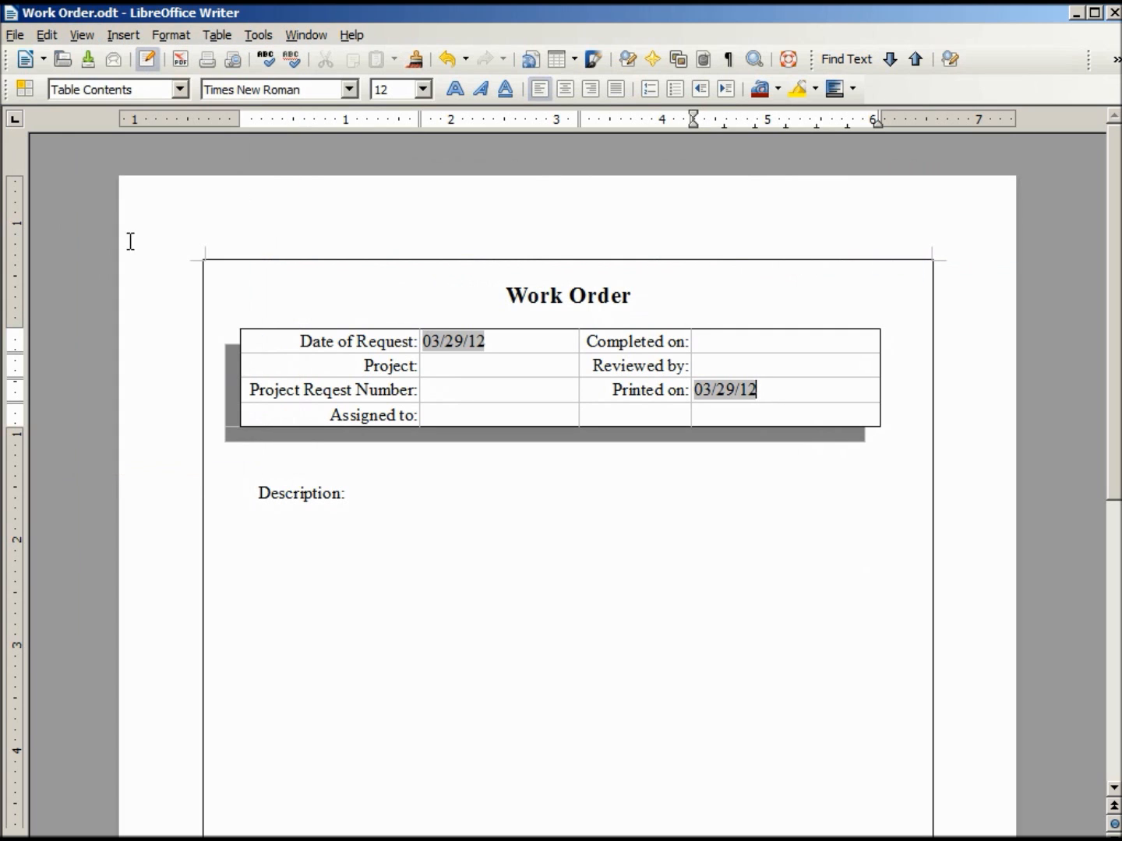
Display the field names in place of the date values, and switch back to the values
left_click(82, 33)
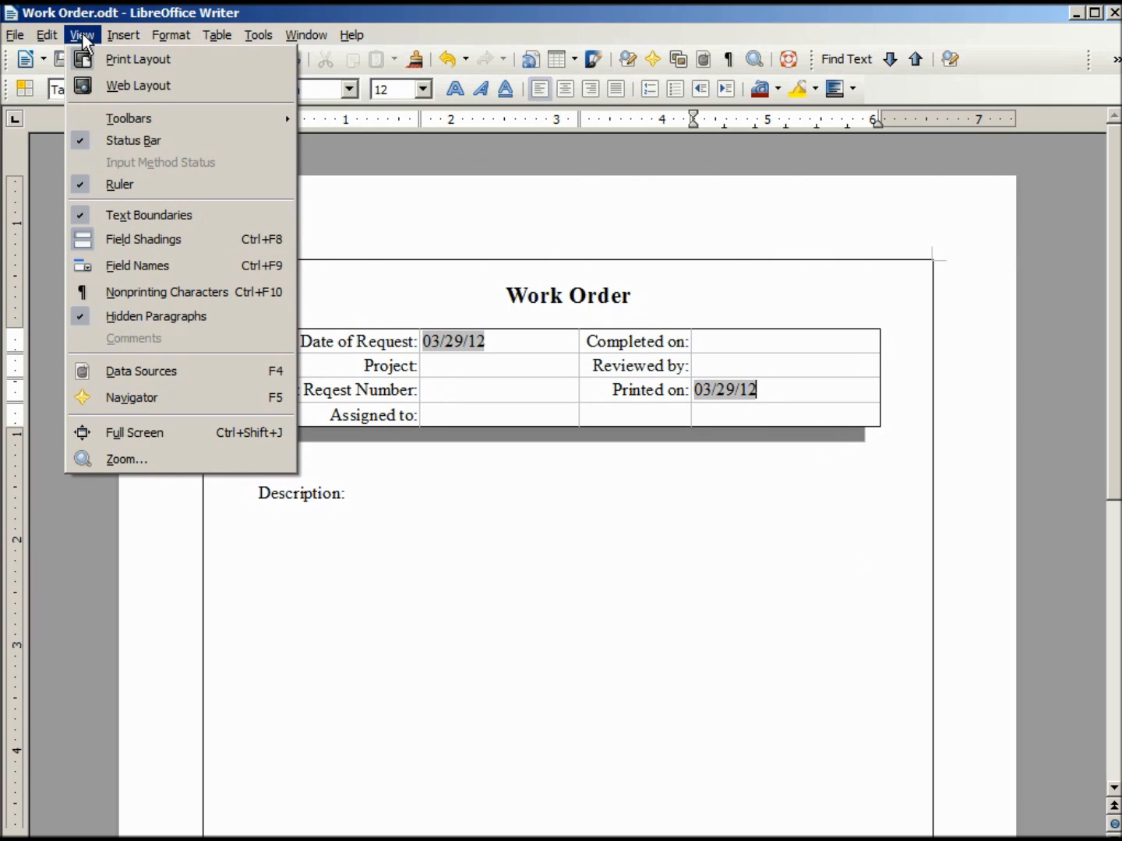
left_click(117, 264)
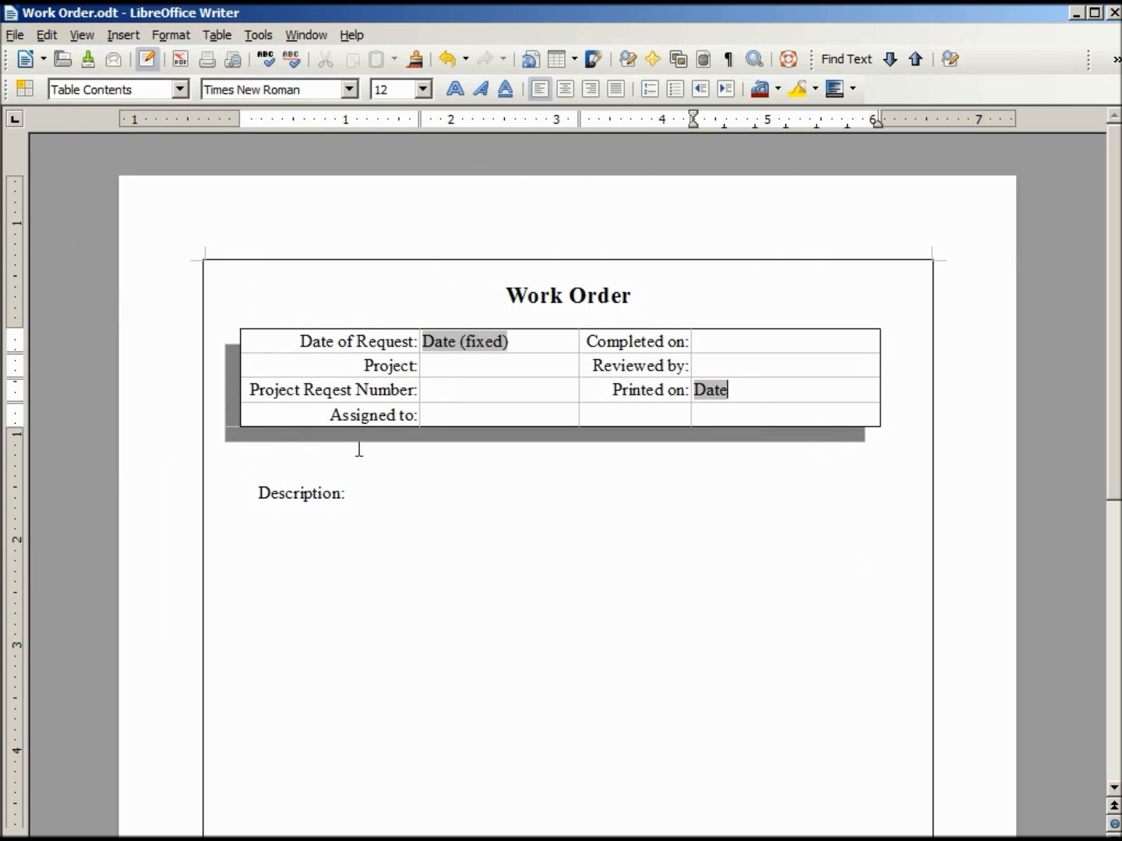
left_click(83, 35)
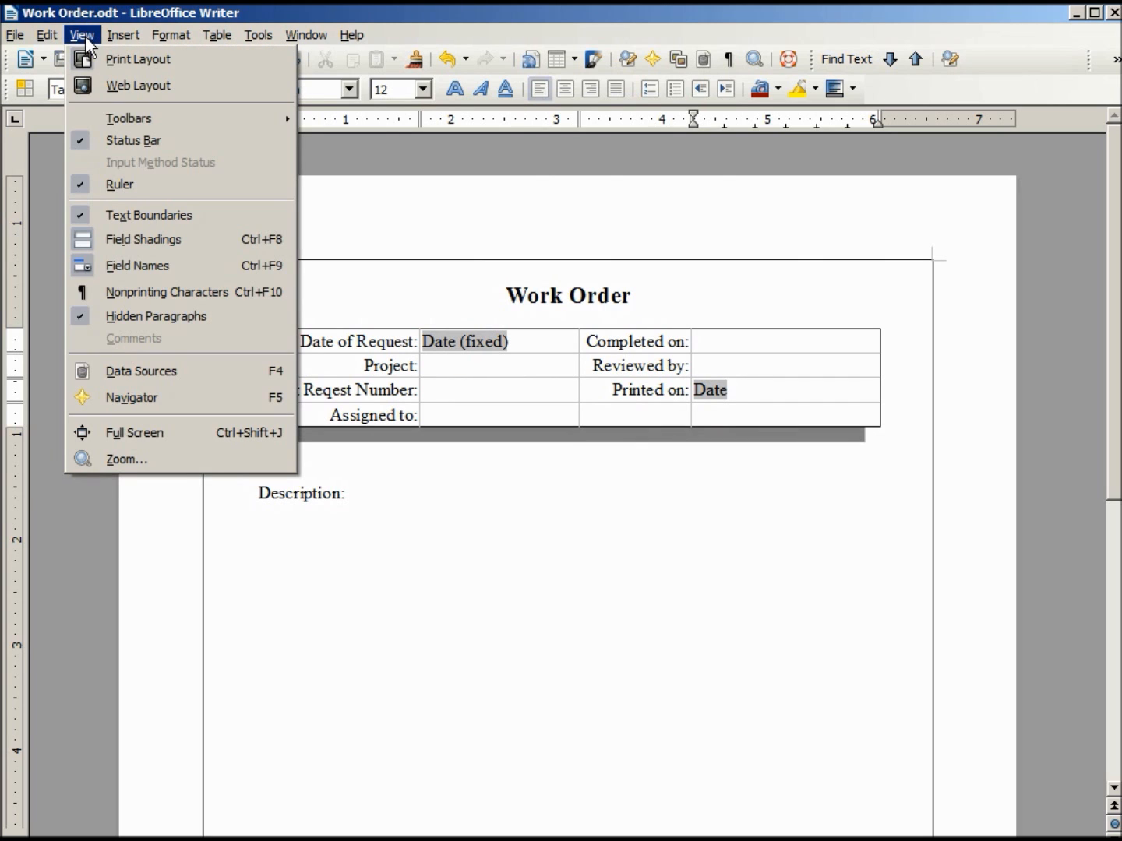
left_click(140, 265)
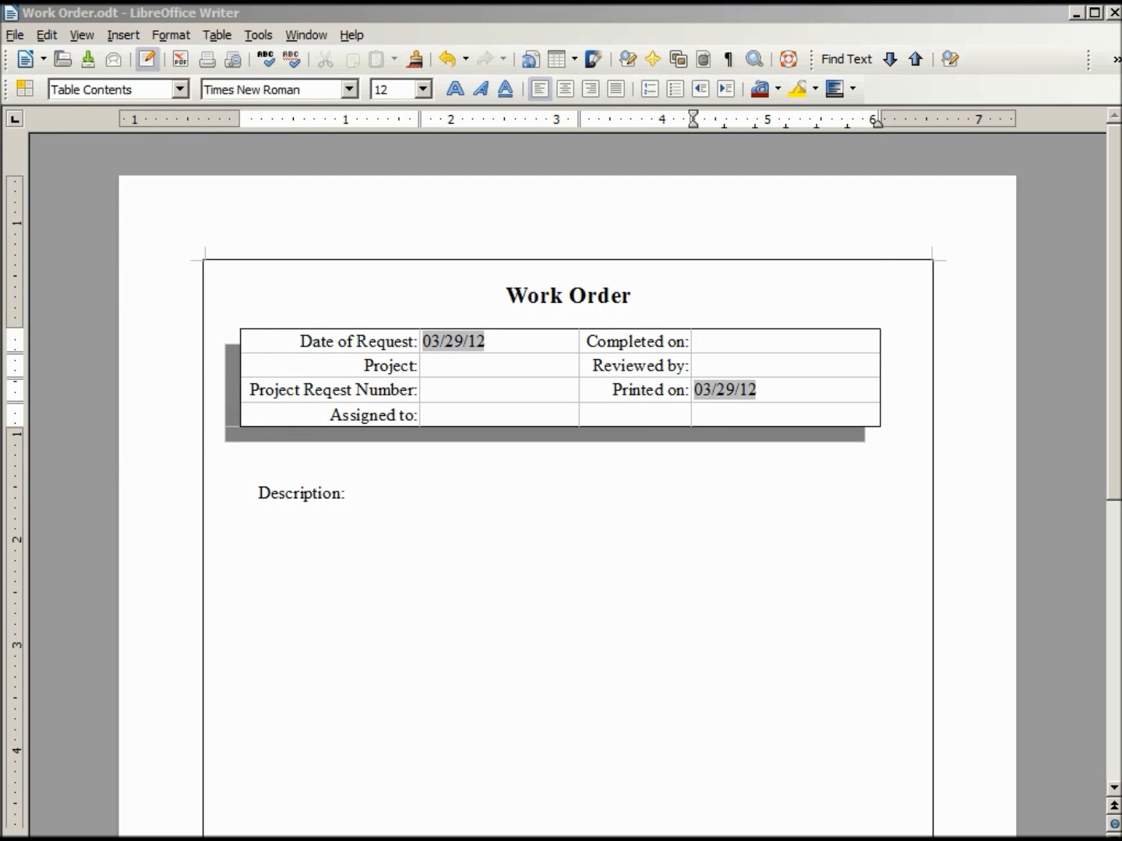
Save the work order on the desktop as the ODF Text Document Template "Work Order.ott"
left_click(15, 35)
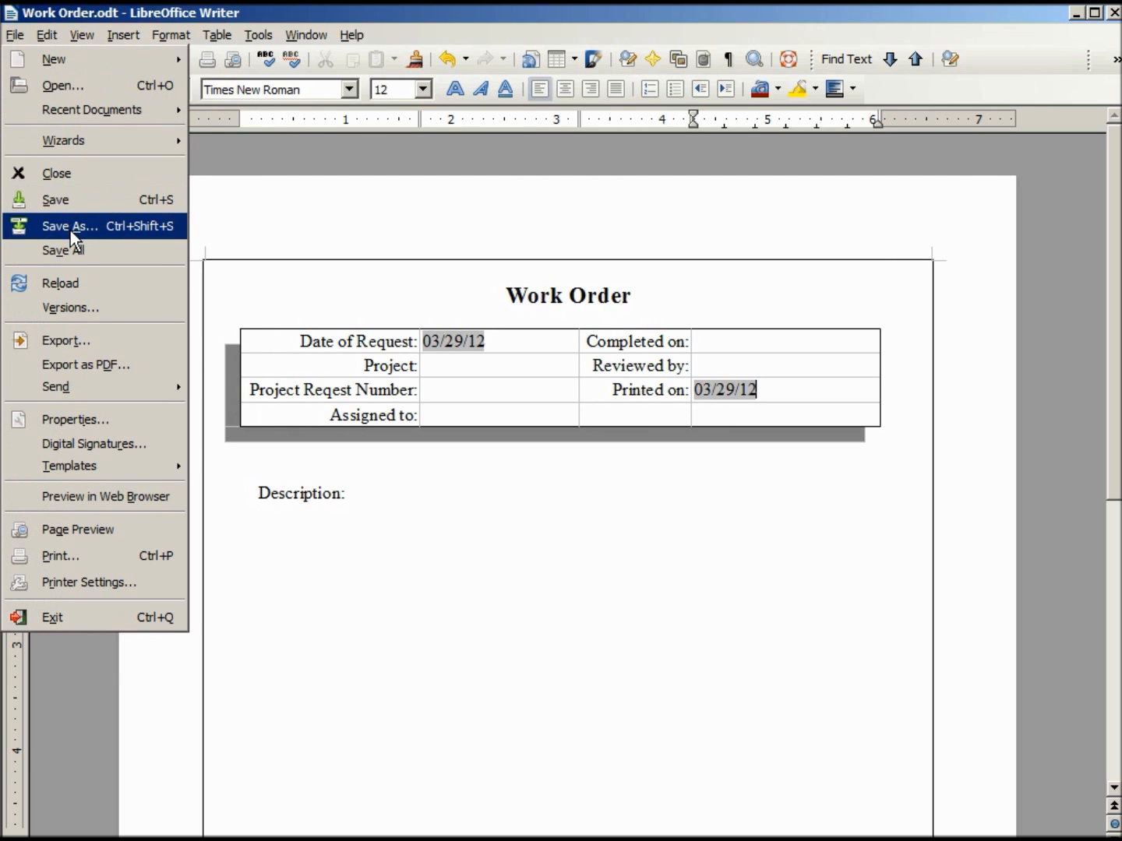
left_click(70, 226)
left_click(858, 466)
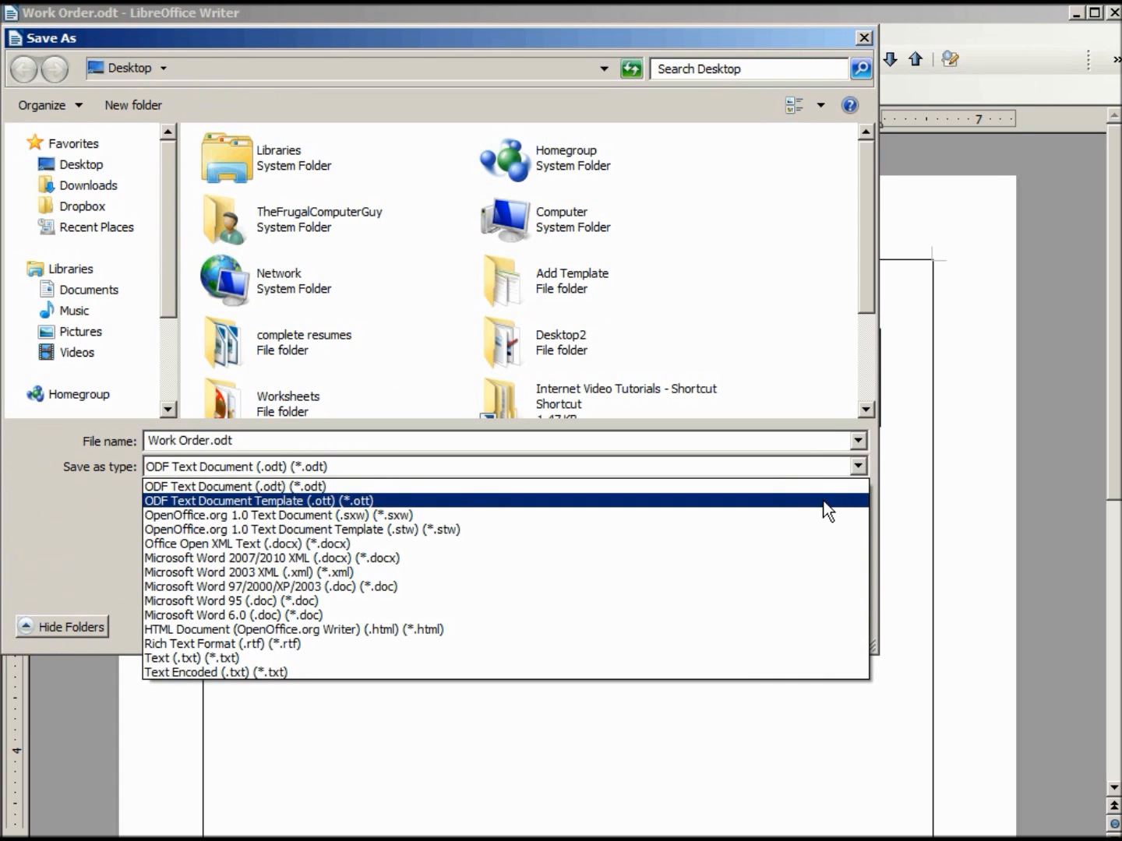
left_click(823, 502)
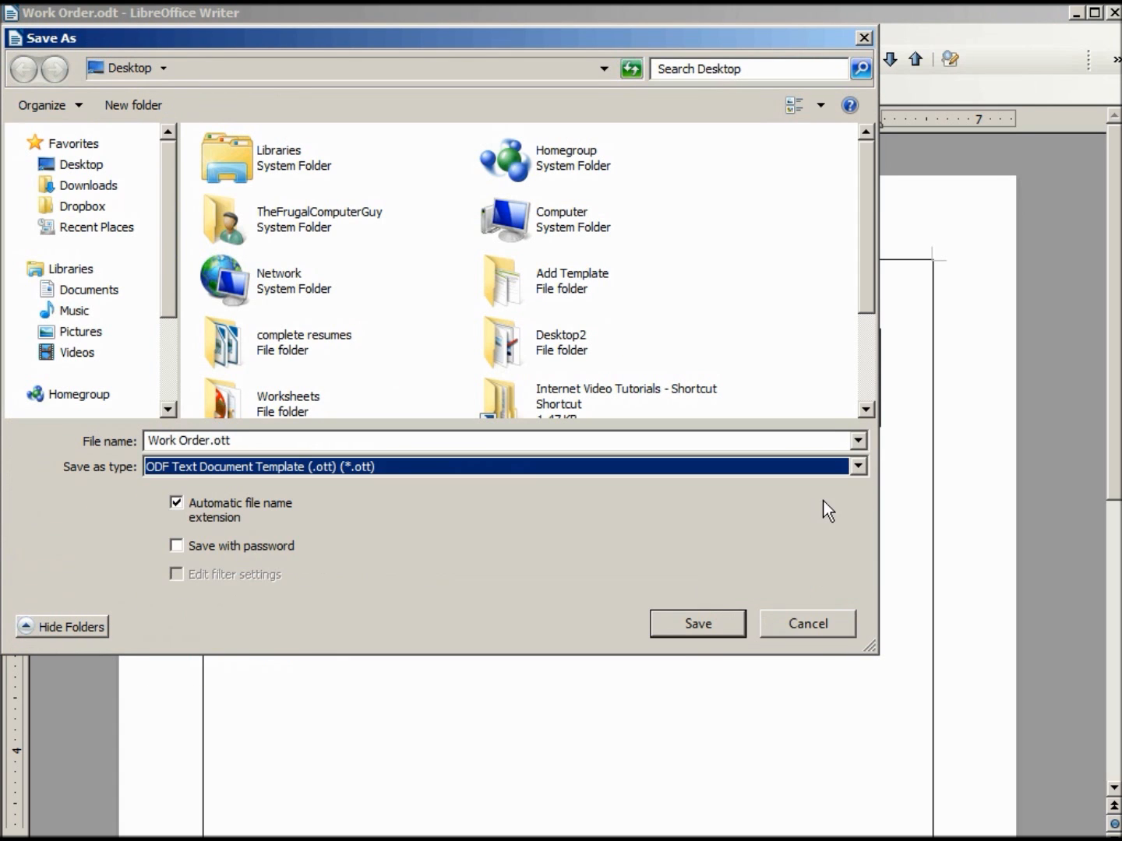
left_click(697, 624)
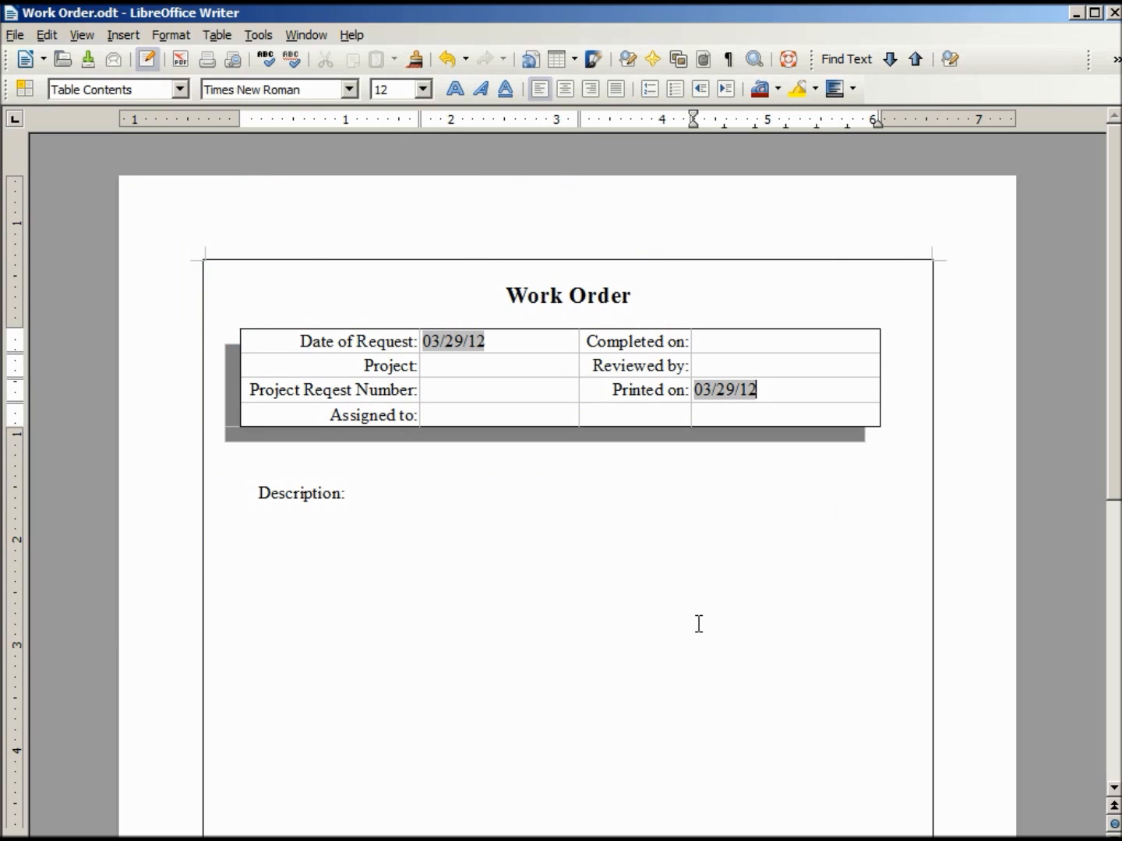
Save the document as a template named "Work Order" in the My Templates category
left_click(16, 34)
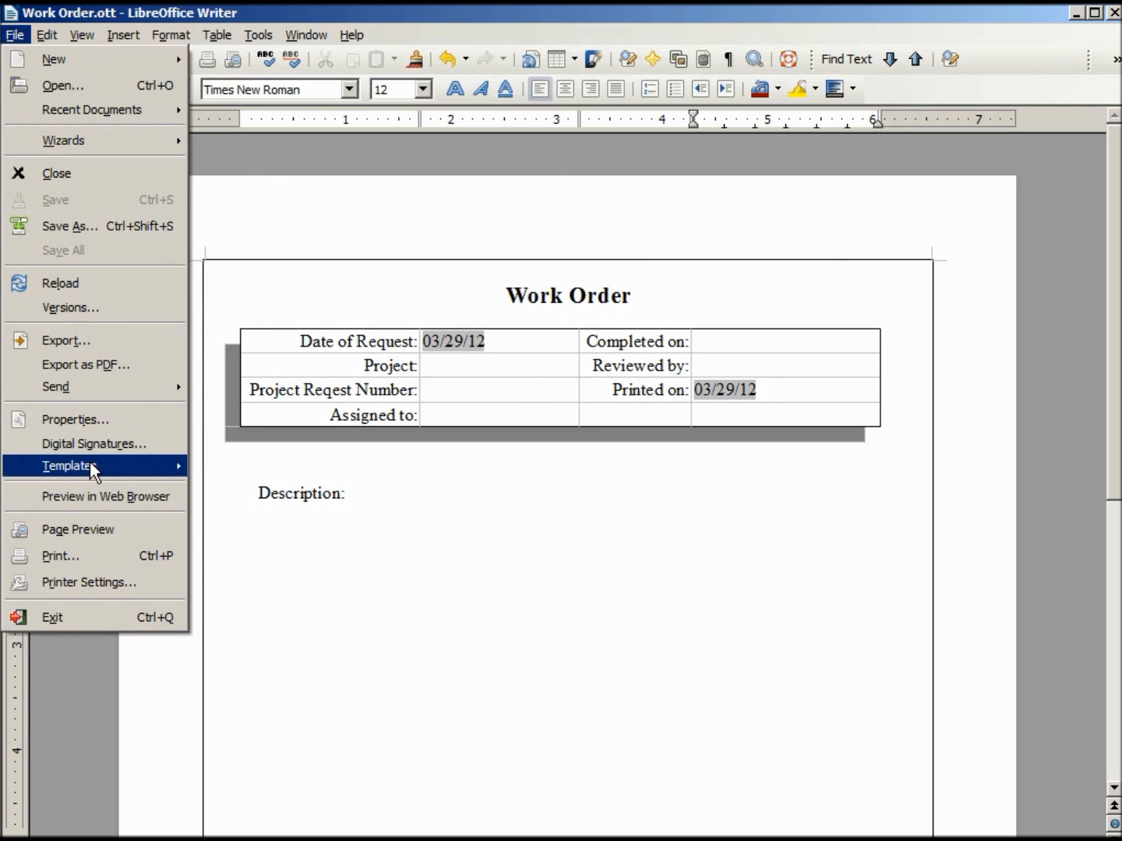
mouse_move(90, 465)
left_click(236, 510)
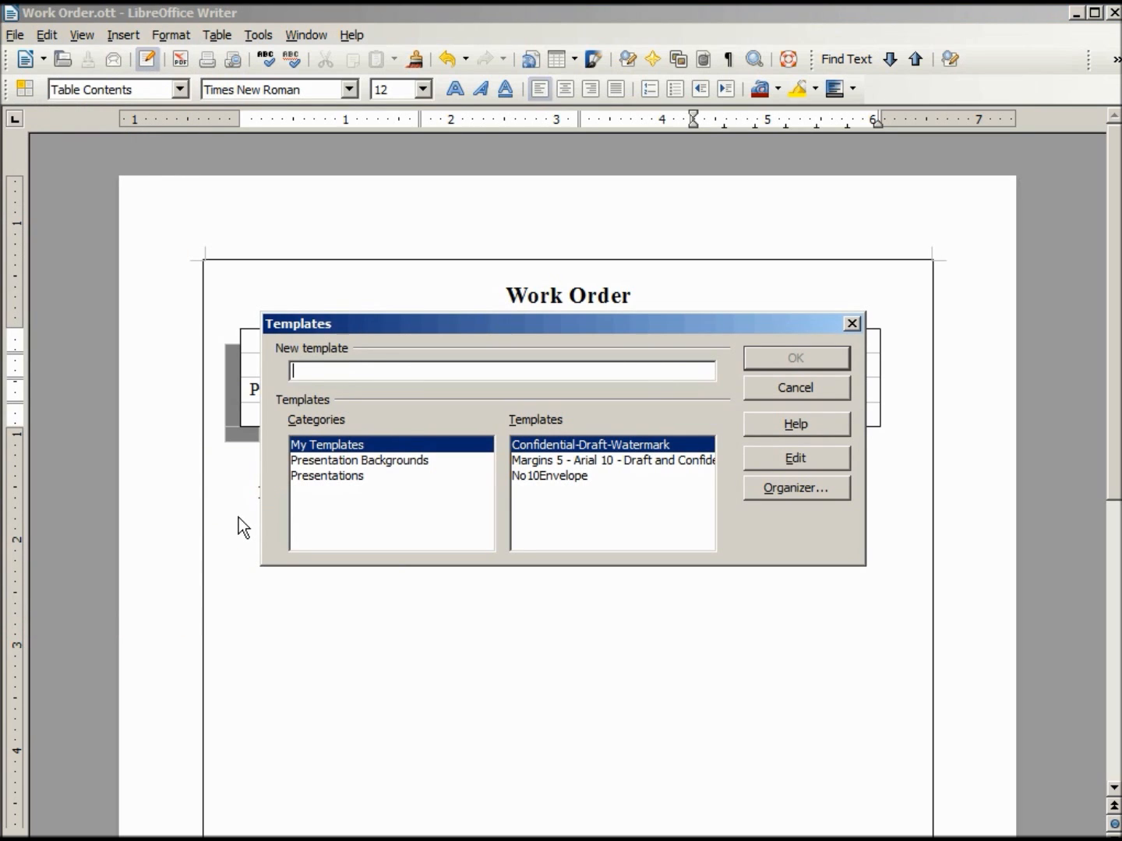
type("Work Order")
left_click(826, 356)
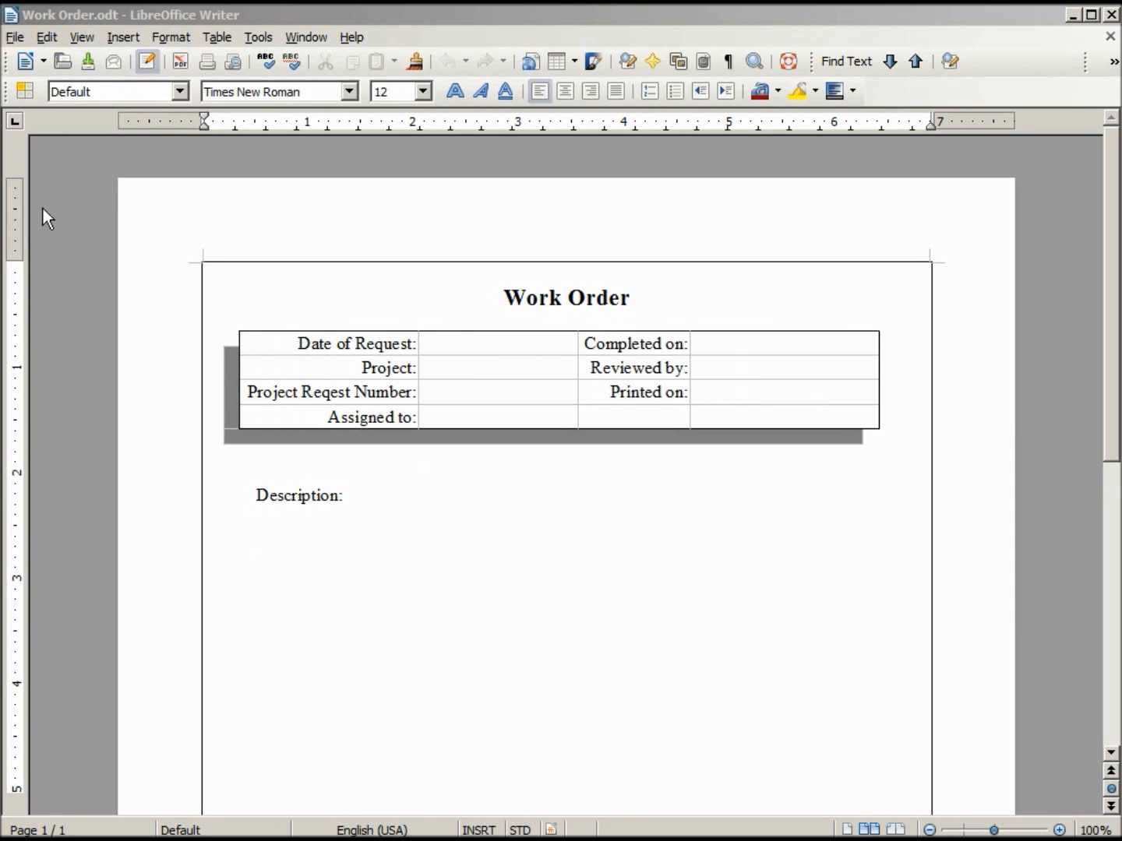
Open the template organizer and expand the My Templates category to view its stored templates
left_click(15, 38)
mouse_move(84, 476)
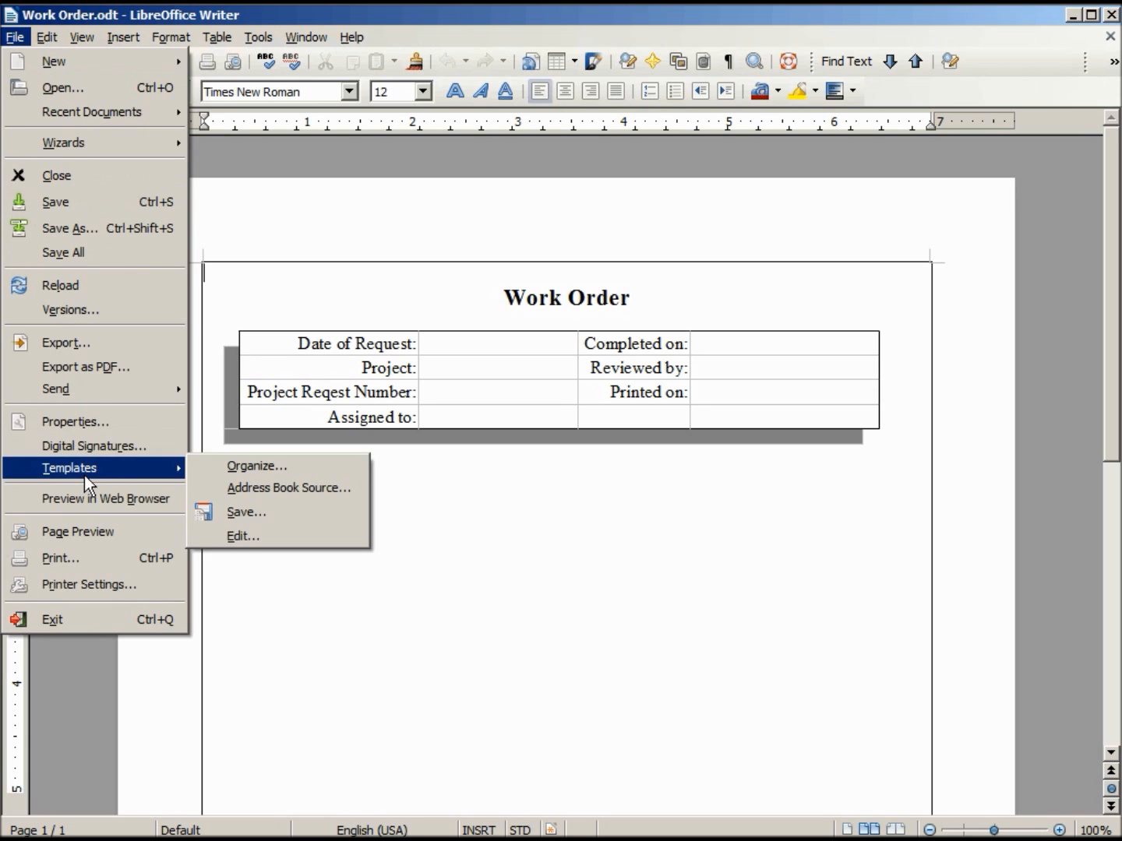
left_click(231, 465)
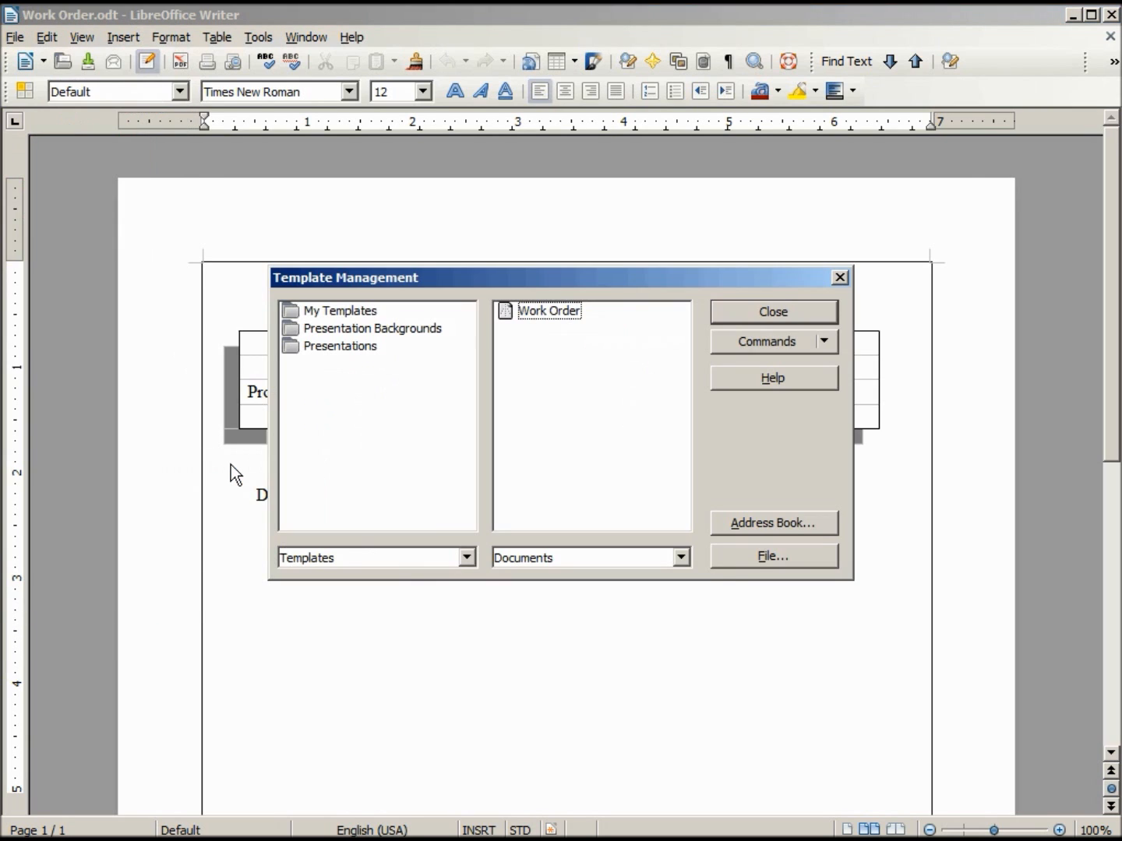
double_click(340, 313)
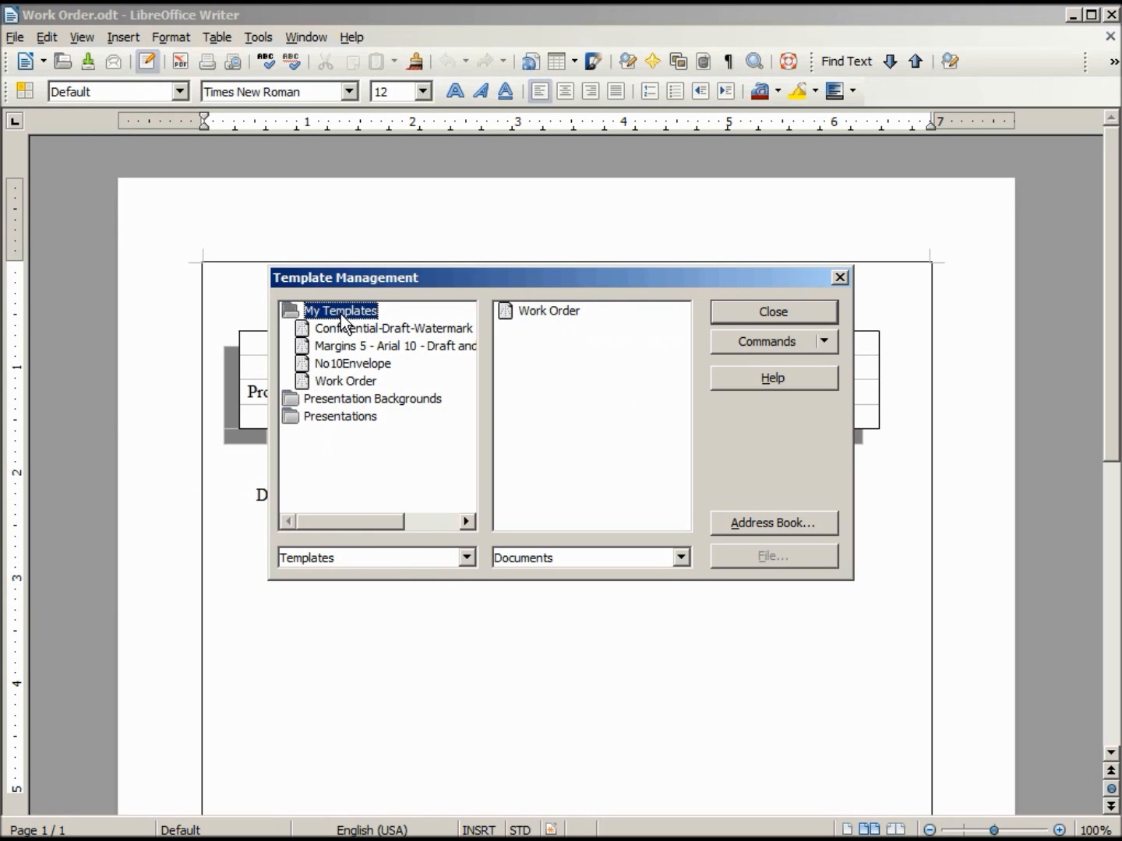
right_click(329, 458)
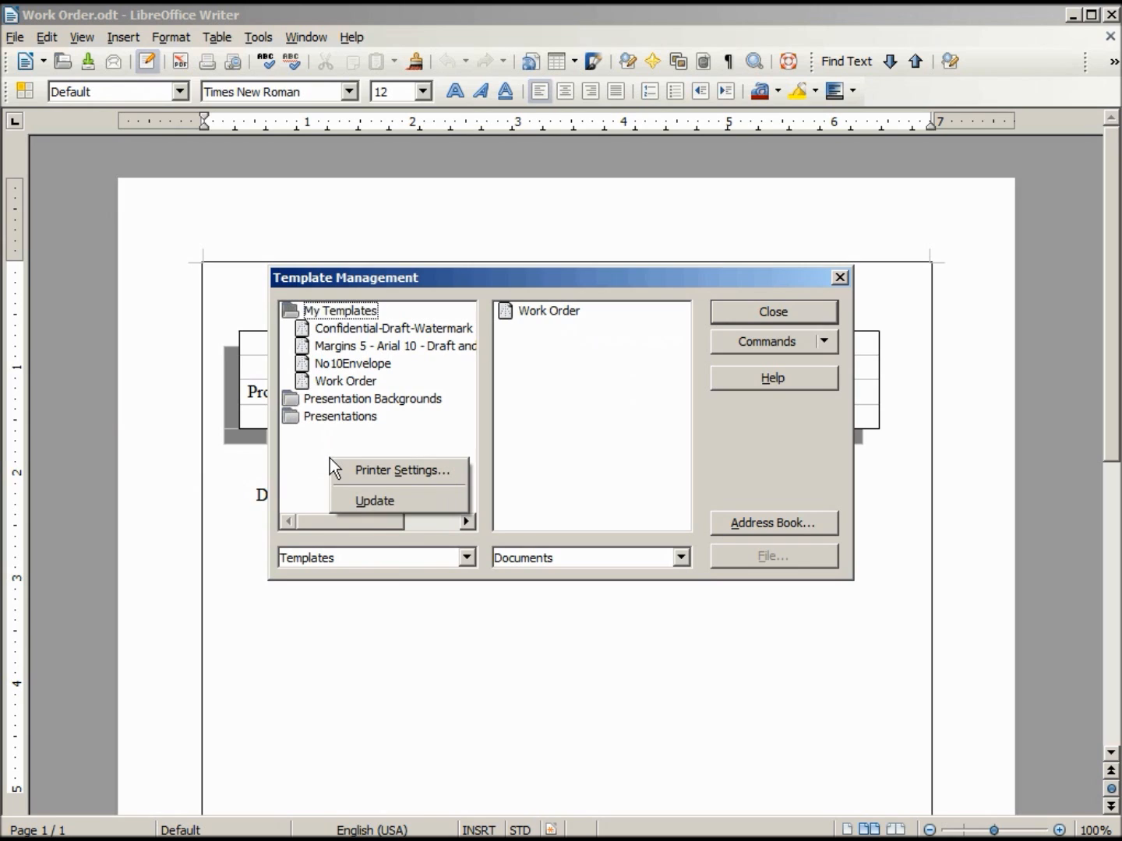
Add a new template category named "Maintenance" after Presentation Backgrounds
left_click(343, 417)
left_click(344, 418)
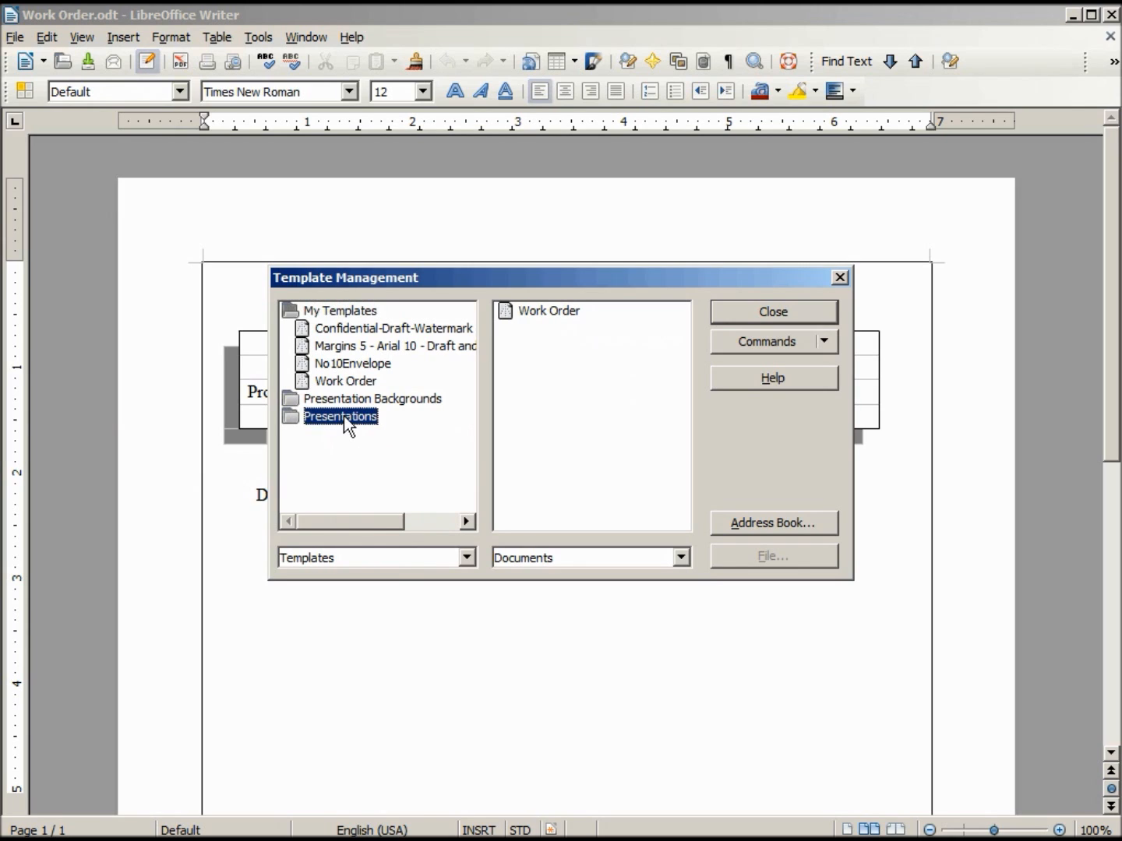
left_click(345, 399)
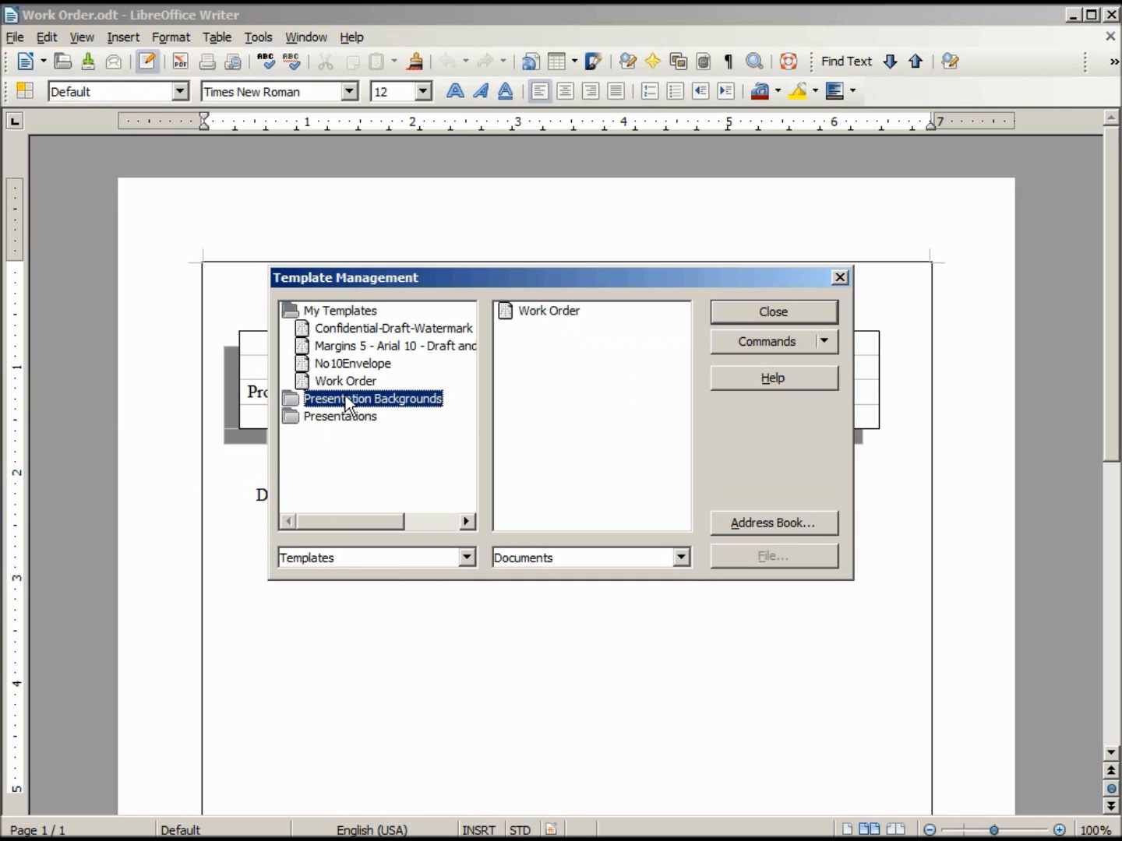
right_click(351, 396)
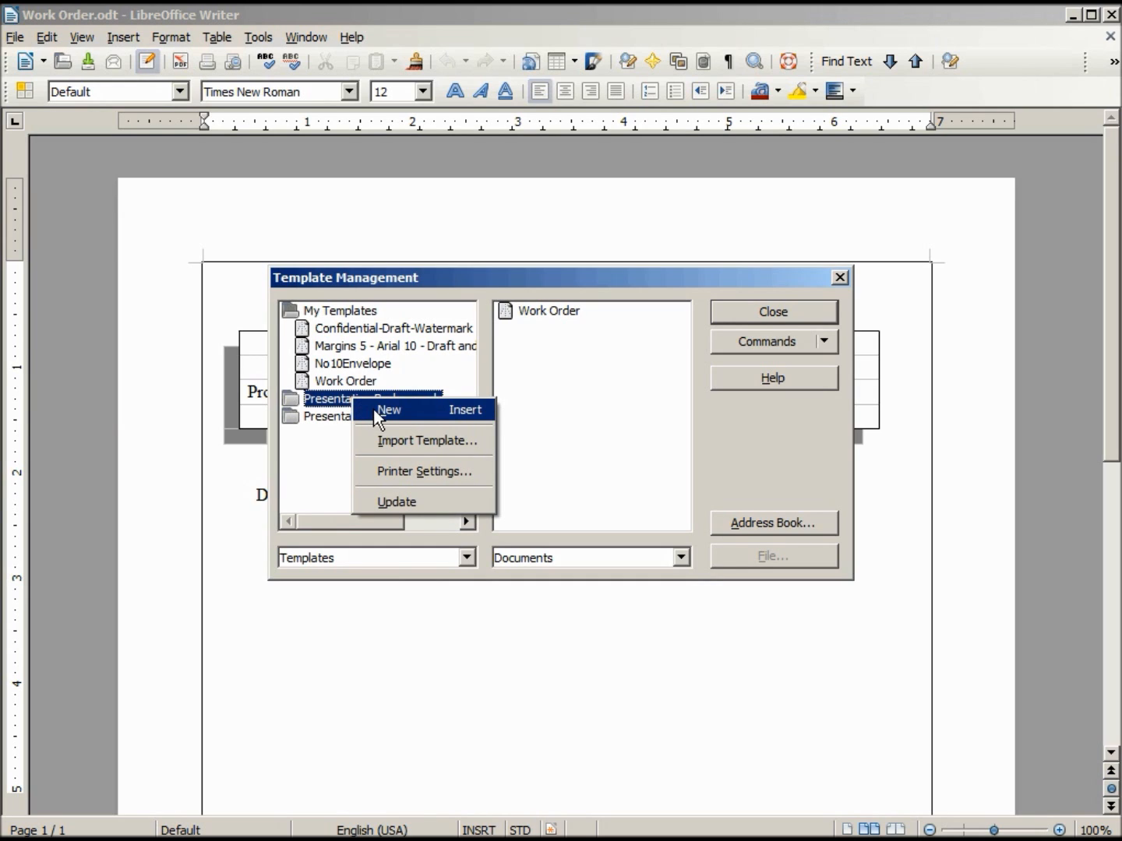
left_click(388, 410)
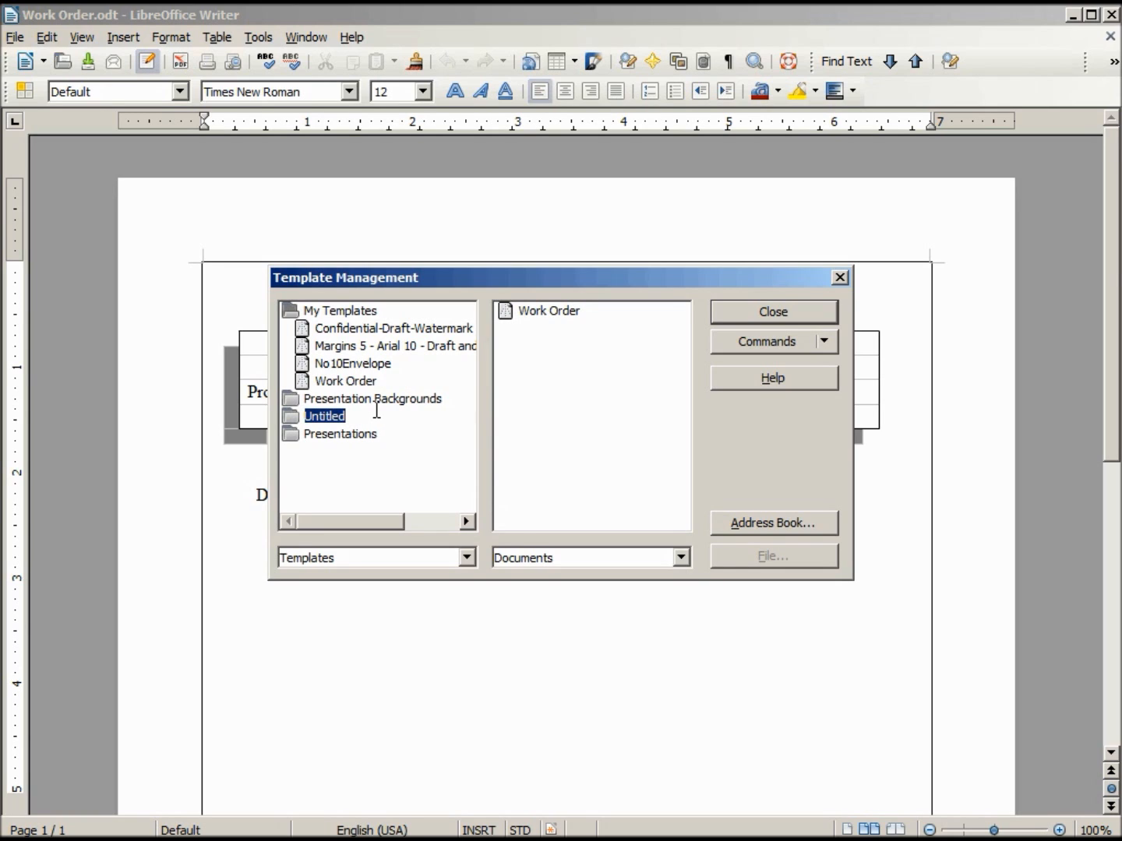
type("Maintenance")
key("Return")
Move the Work Order template from My Templates into the Maintenance category, and close the template organizer
left_click(344, 382)
left_click_drag(344, 388, 345, 424)
left_click_drag(348, 426, 347, 425)
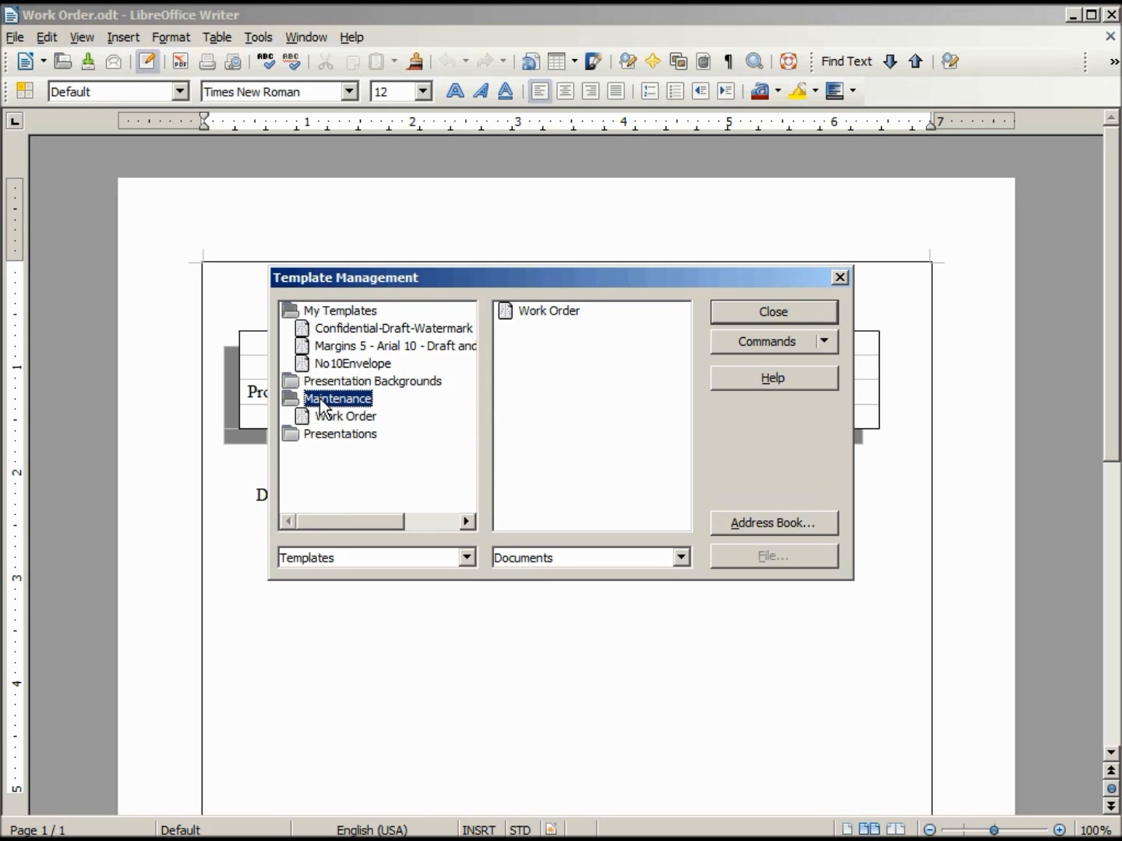
key("Escape")
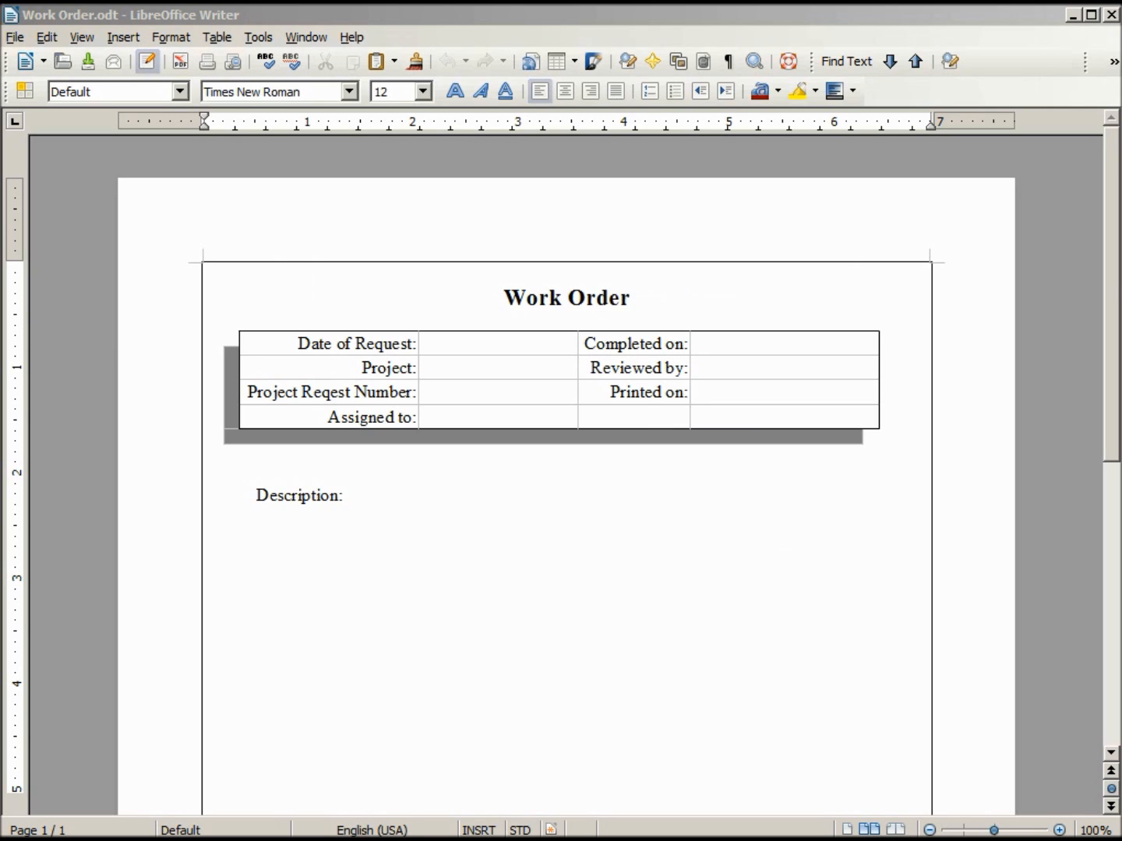
Create a new sheet labels document with brand Avery Letter Size and type 5160 Address
left_click(14, 37)
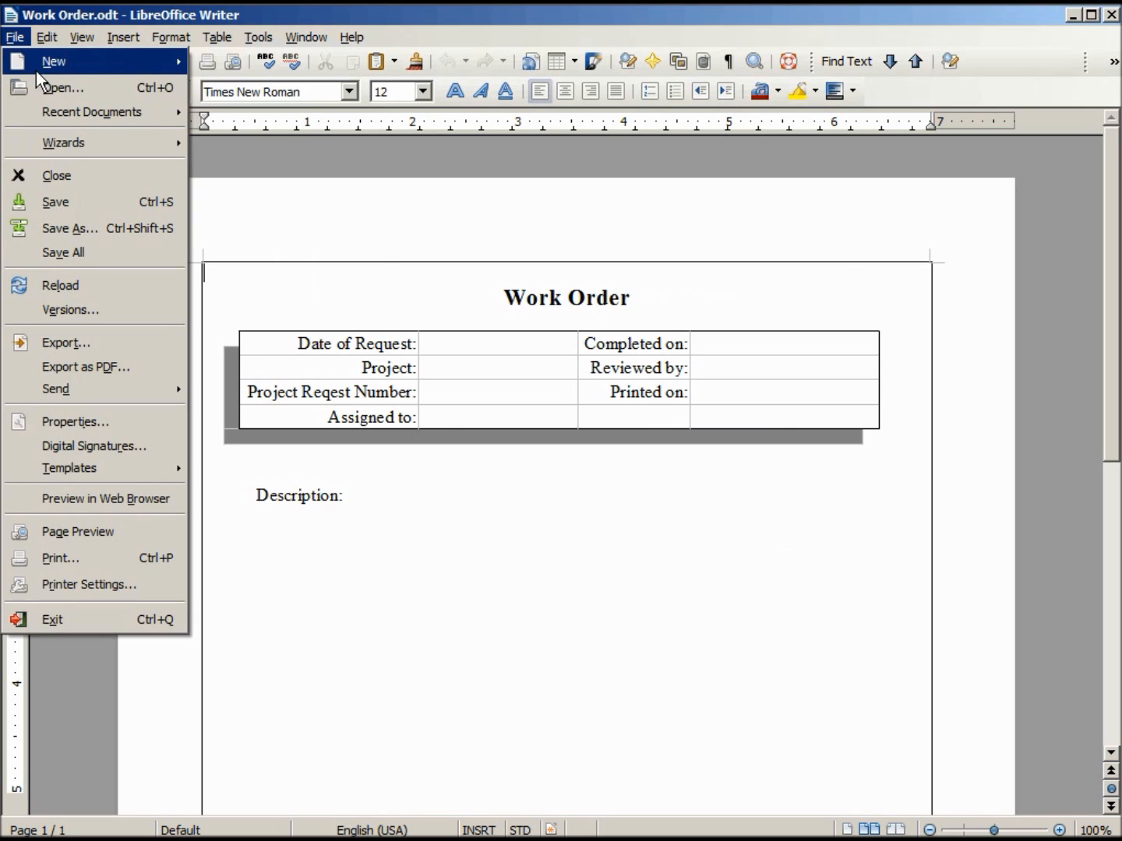
mouse_move(35, 71)
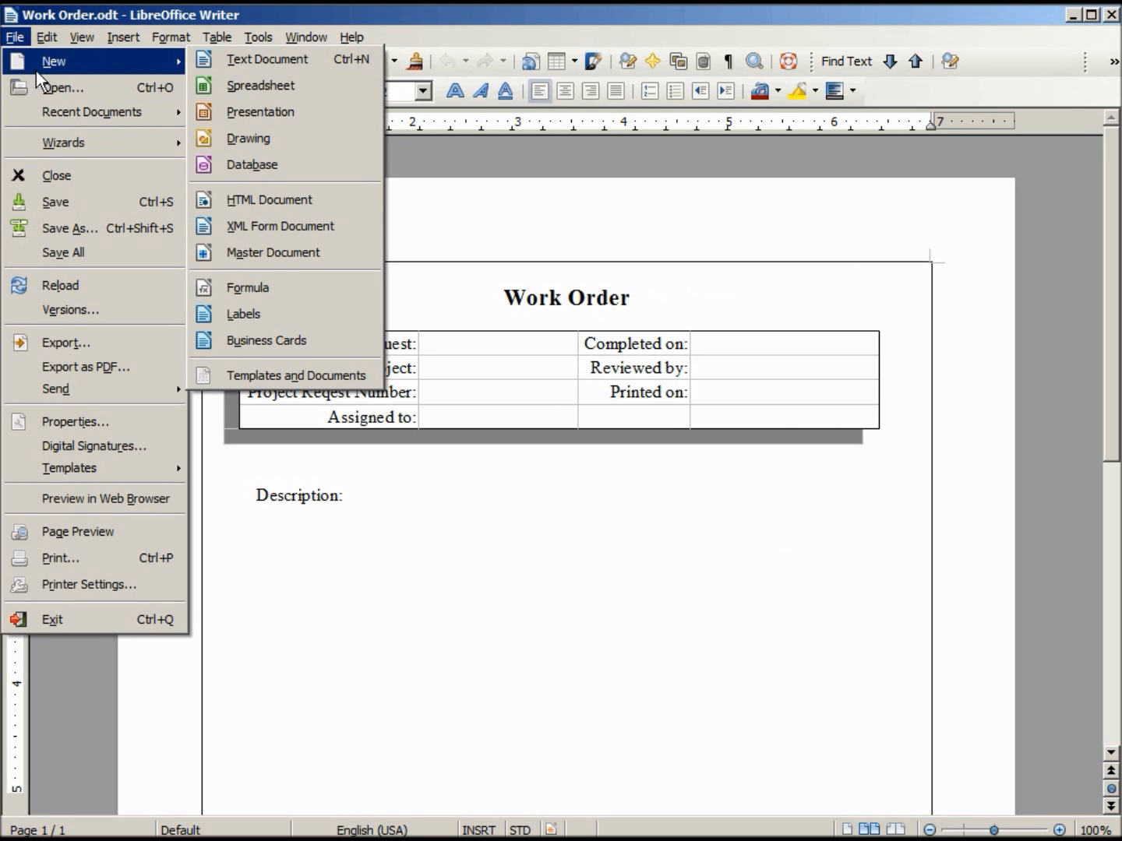
left_click(284, 317)
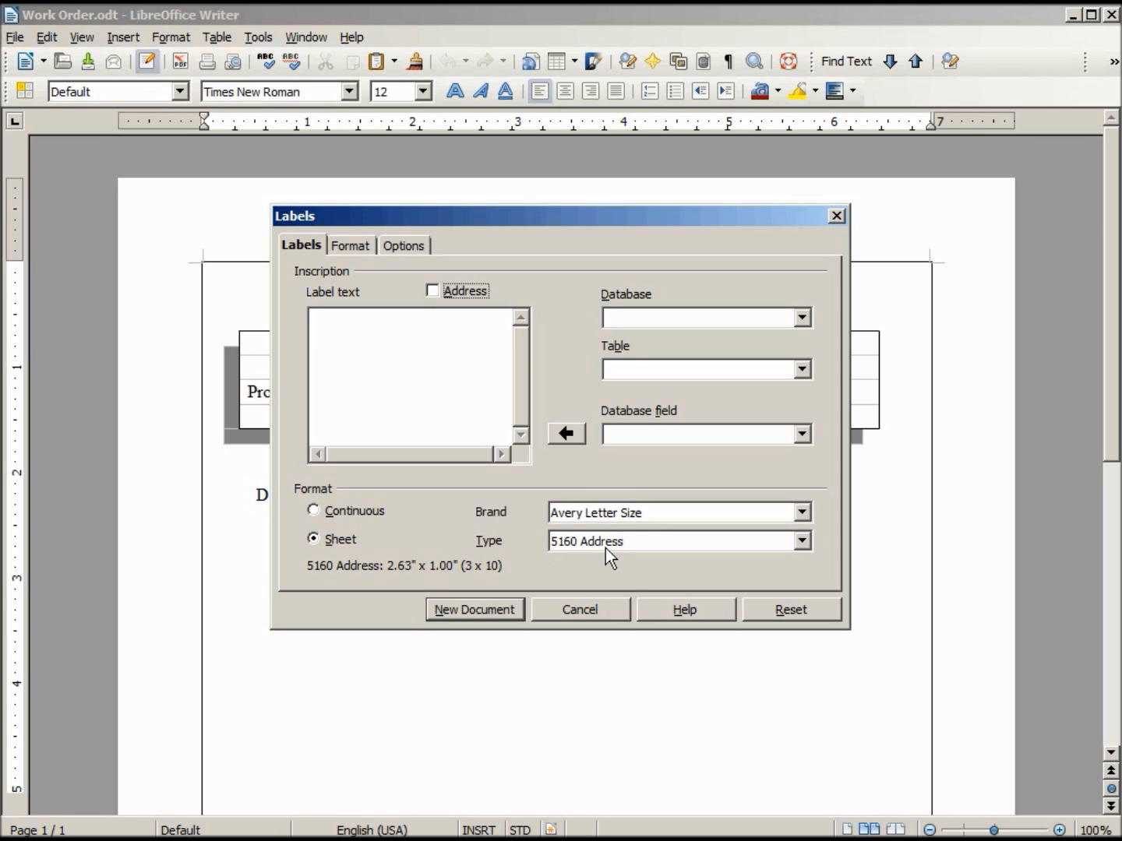
left_click(486, 612)
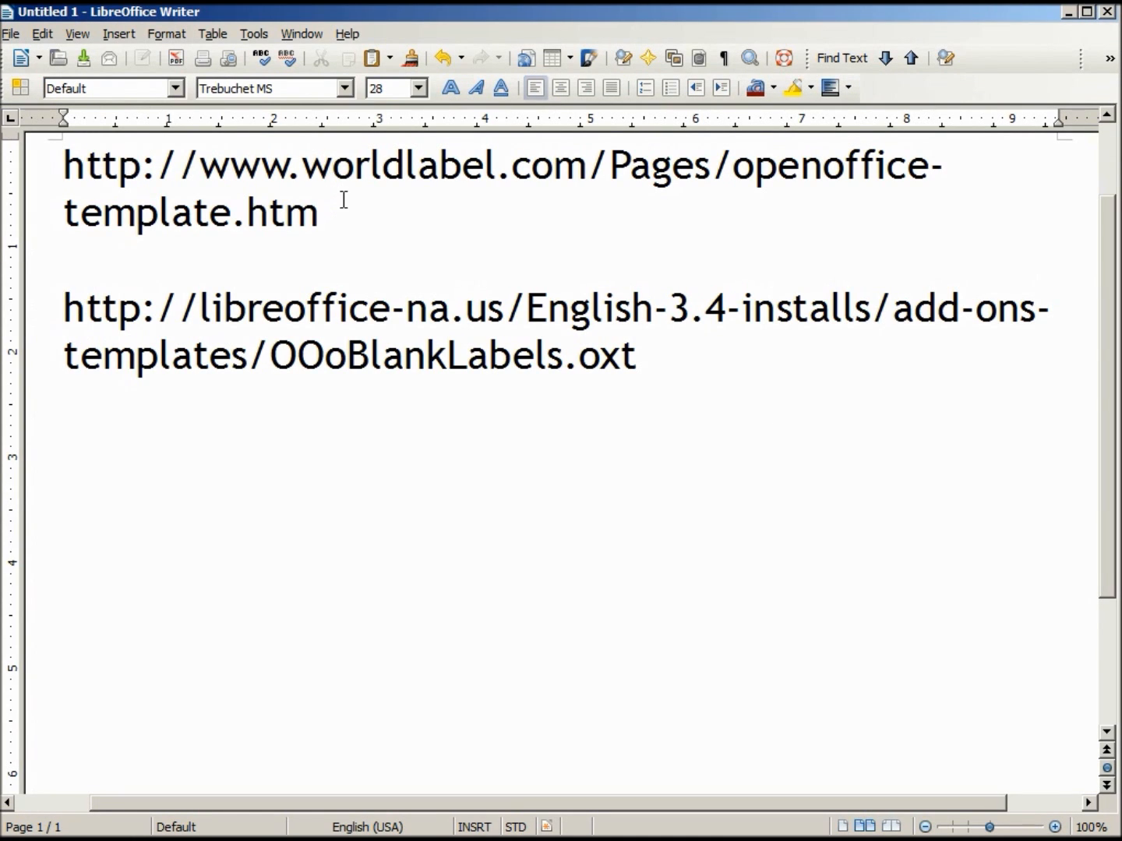
Follow the worldlabel.com template link to Firefox and open the .ott template for 2.625" x 1" labels (WL-875) with LibreOffice Writer
left_click(313, 187, "ctrl")
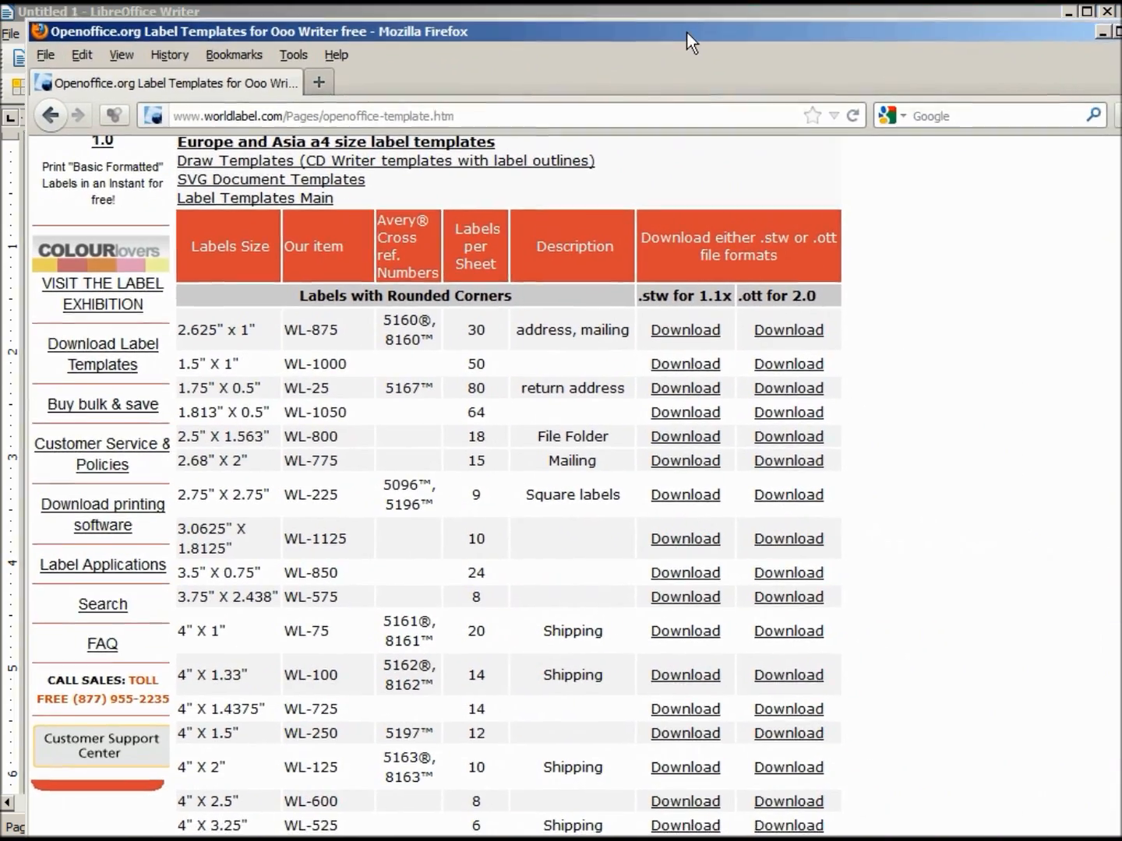
left_click_drag(687, 31, 675, 27)
scroll(945, 499, "up", 10)
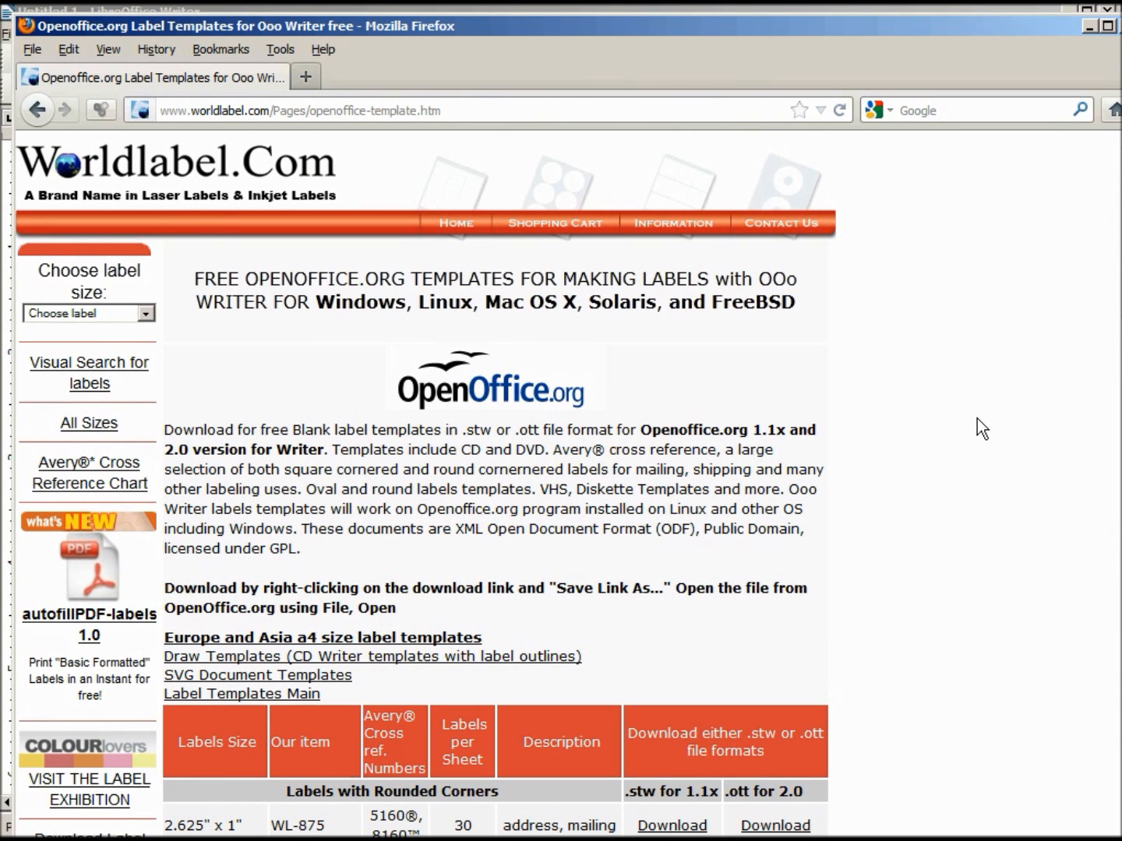
scroll(977, 418, "down", 5)
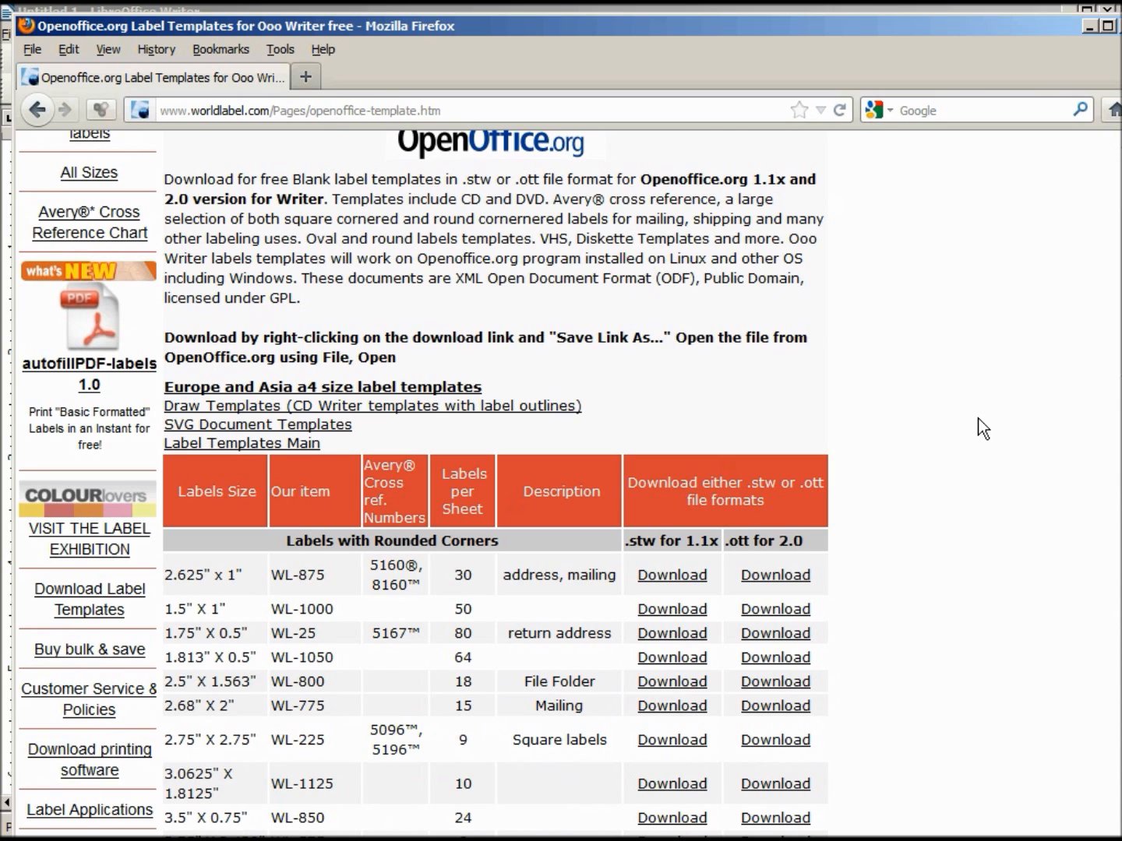
scroll(983, 429, "down", 5)
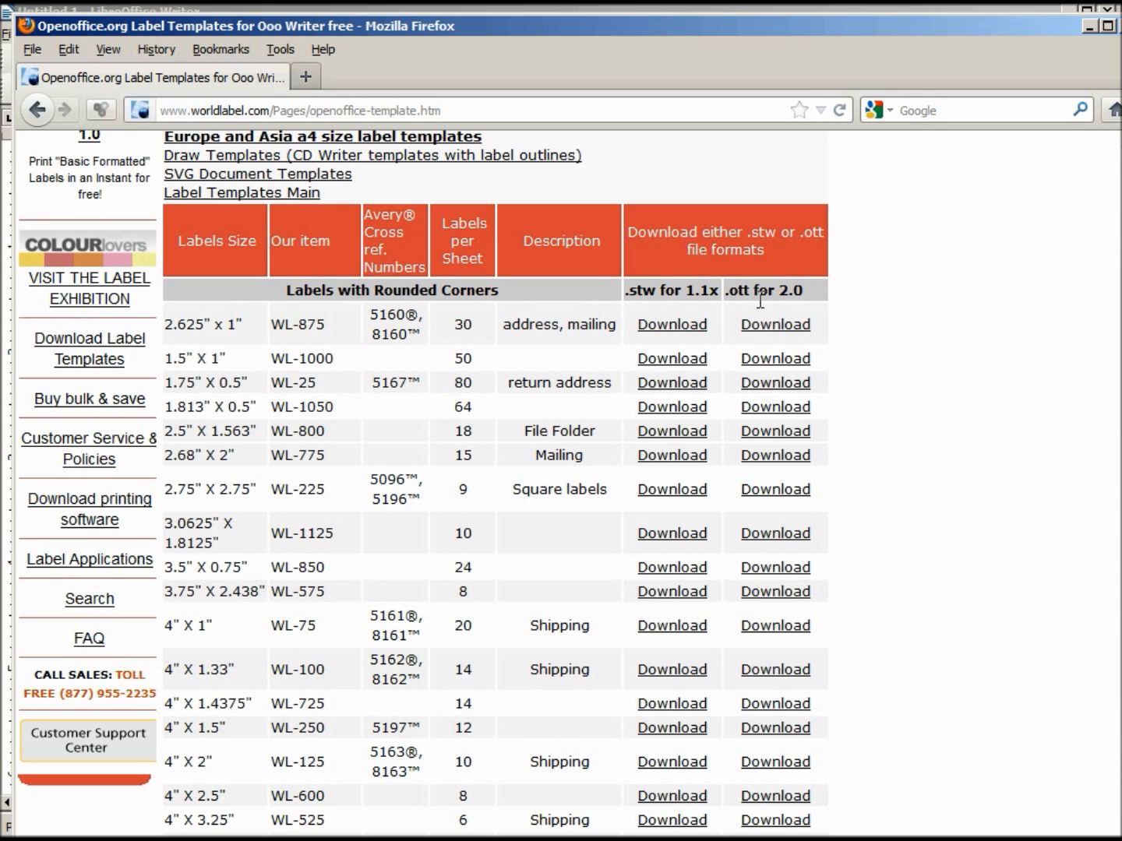
left_click(767, 324)
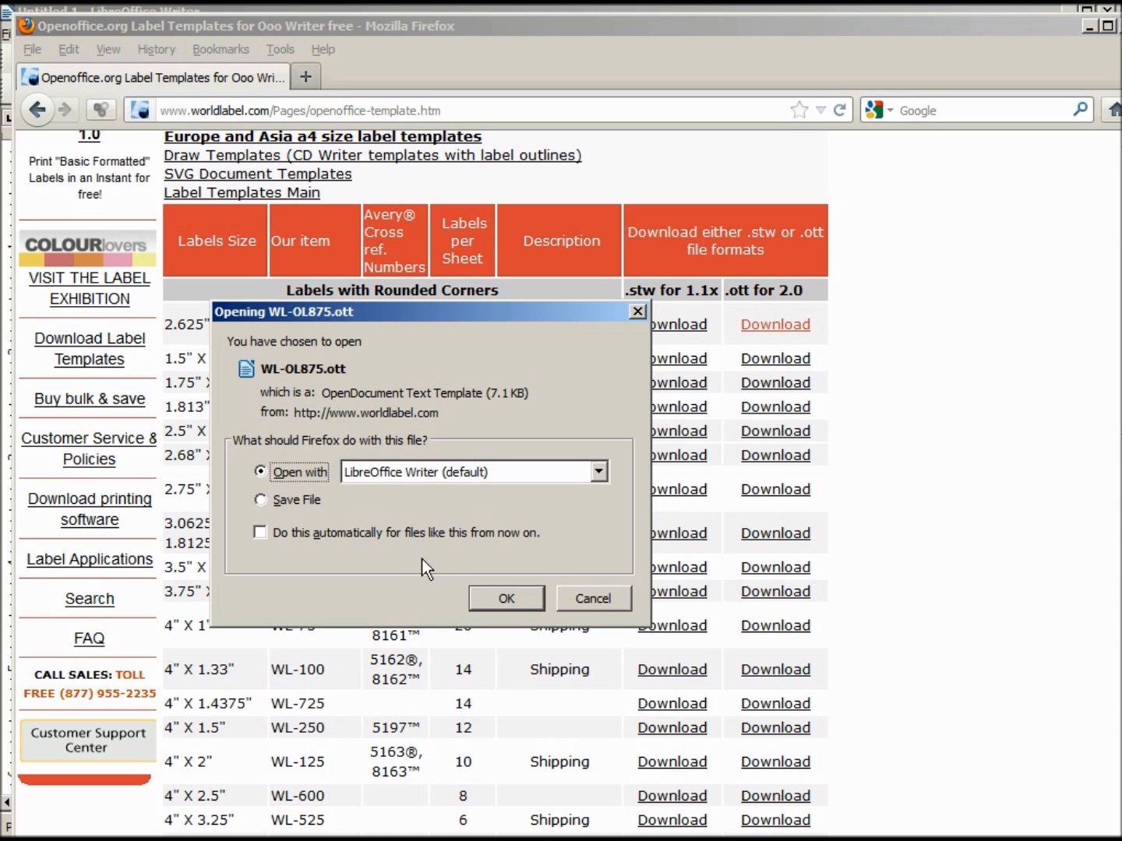
left_click(500, 594)
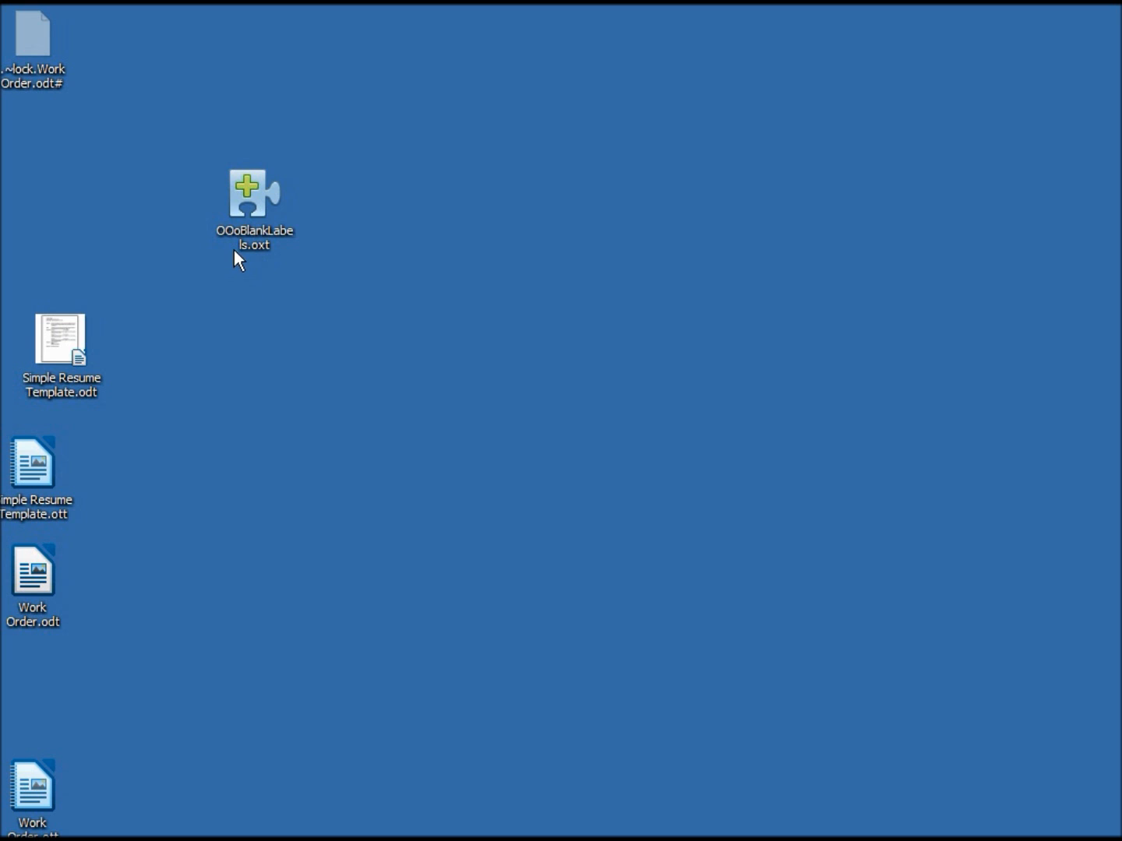
Install the OOoBlankLabels.oxt extension from the desktop and close the Extension Manager
double_click(246, 187)
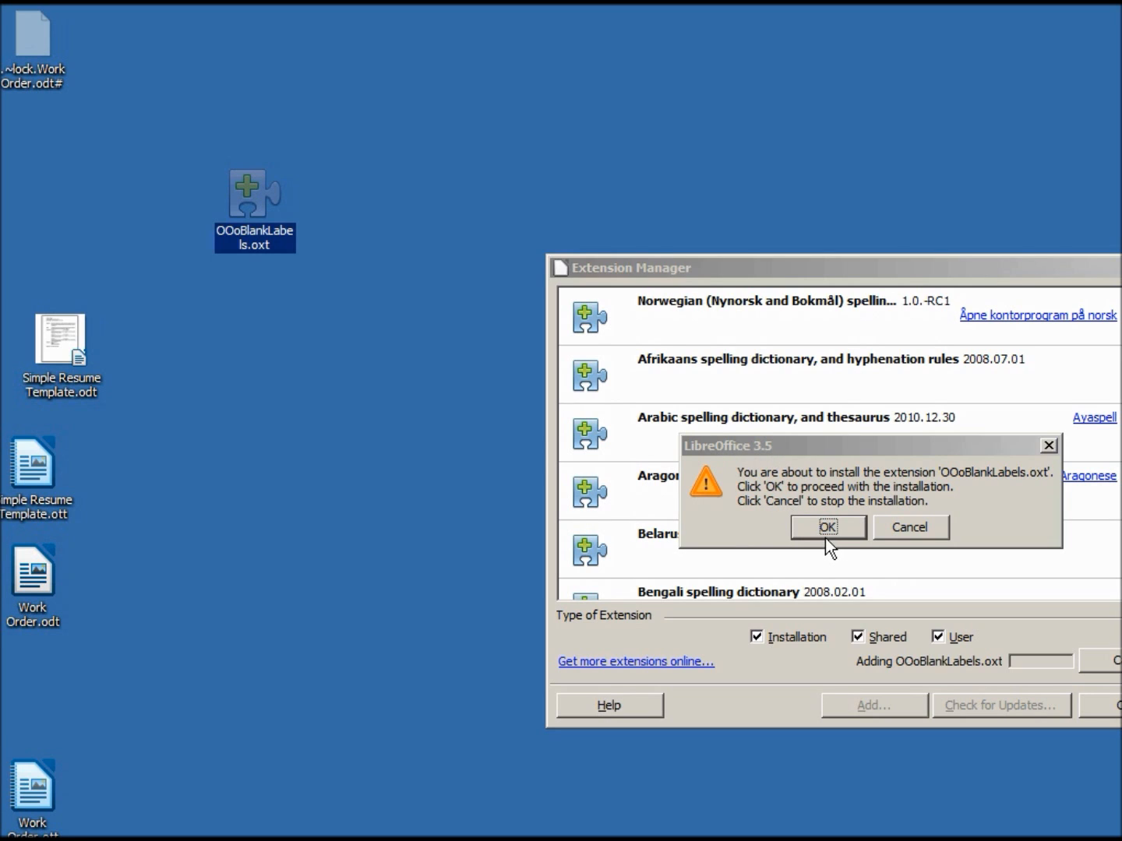
left_click(919, 527)
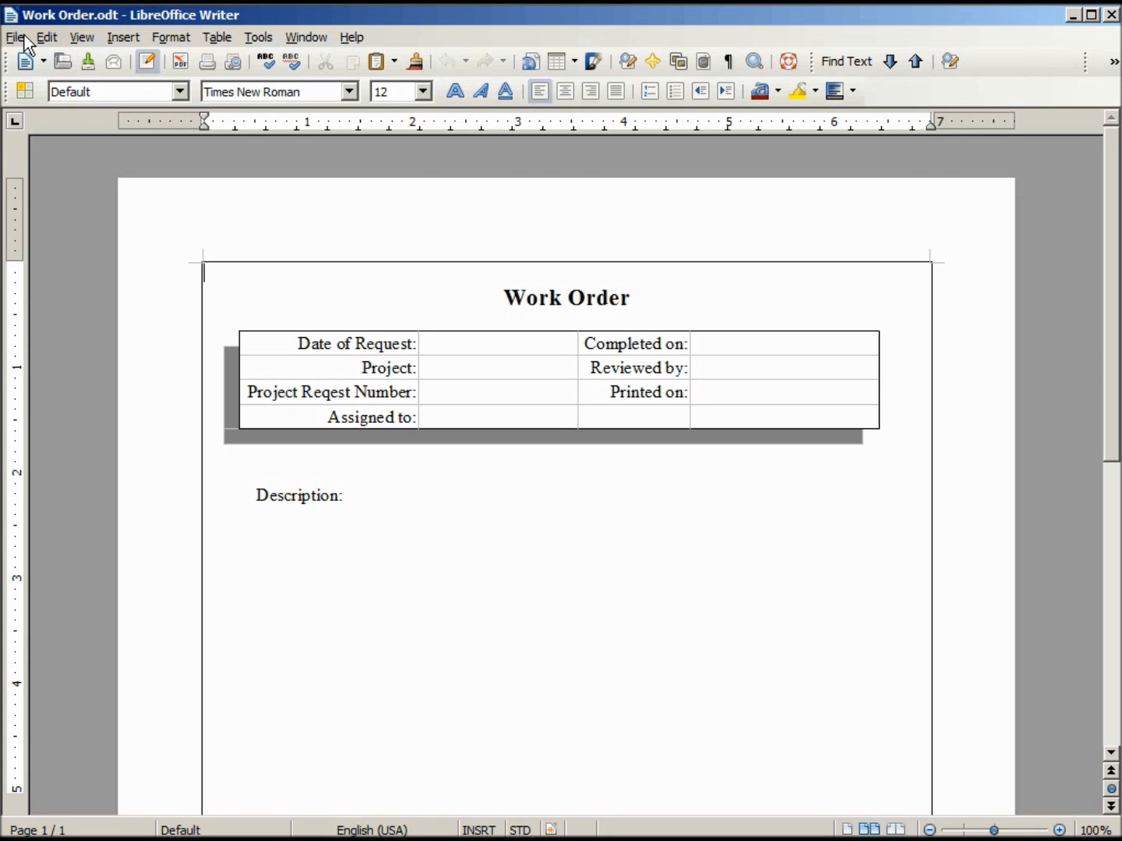
left_click(16, 39)
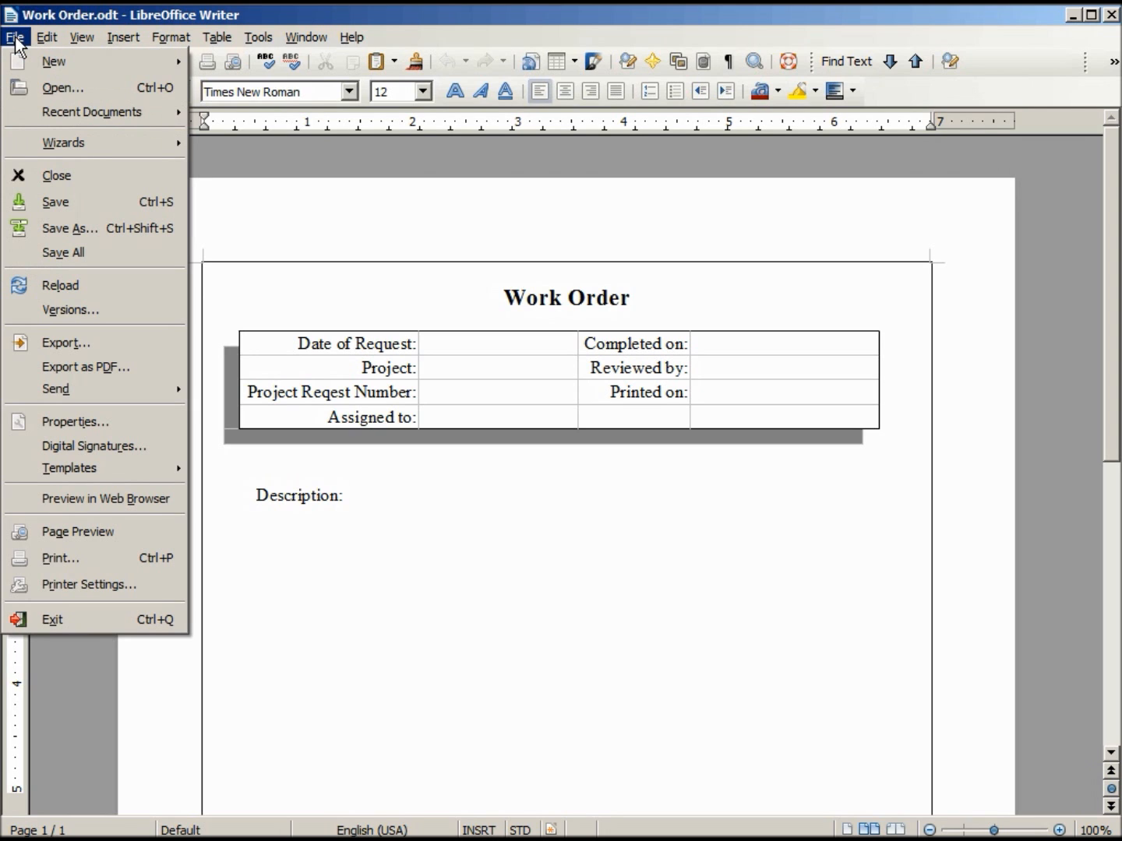
left_click(56, 92)
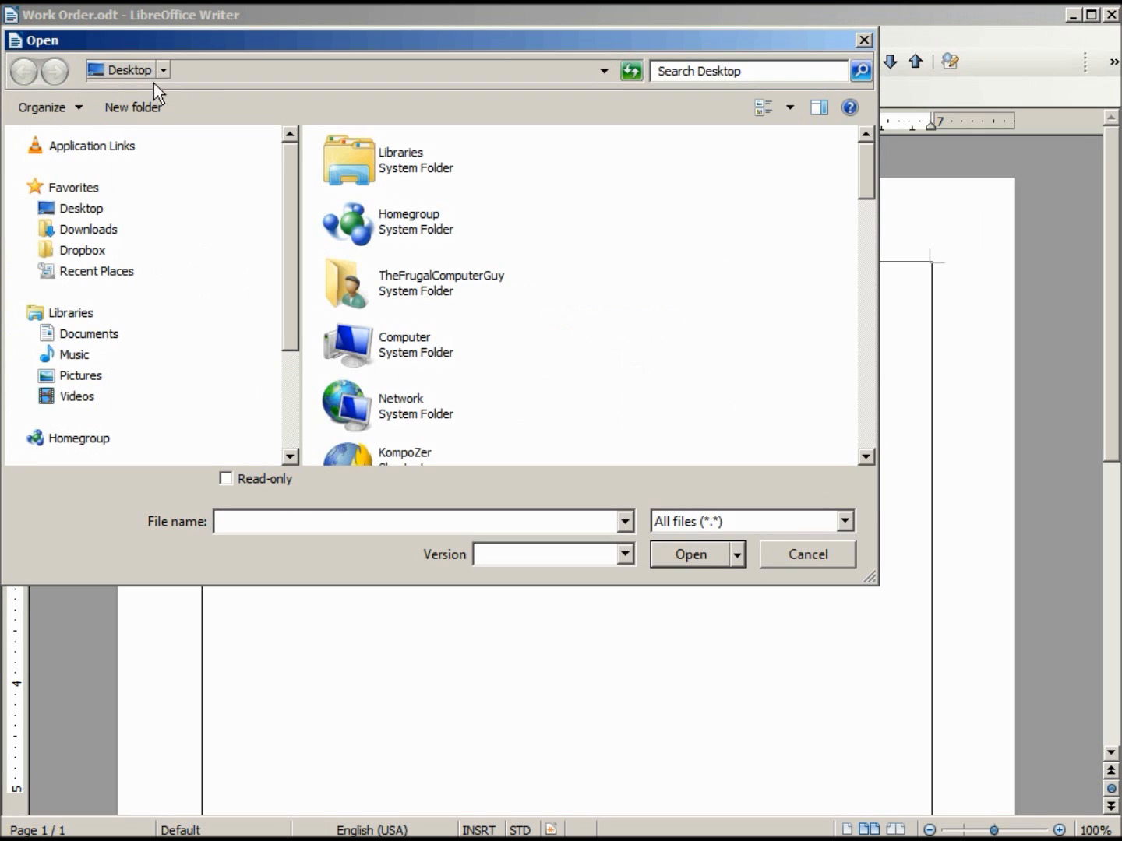
left_click_drag(867, 156, 869, 304)
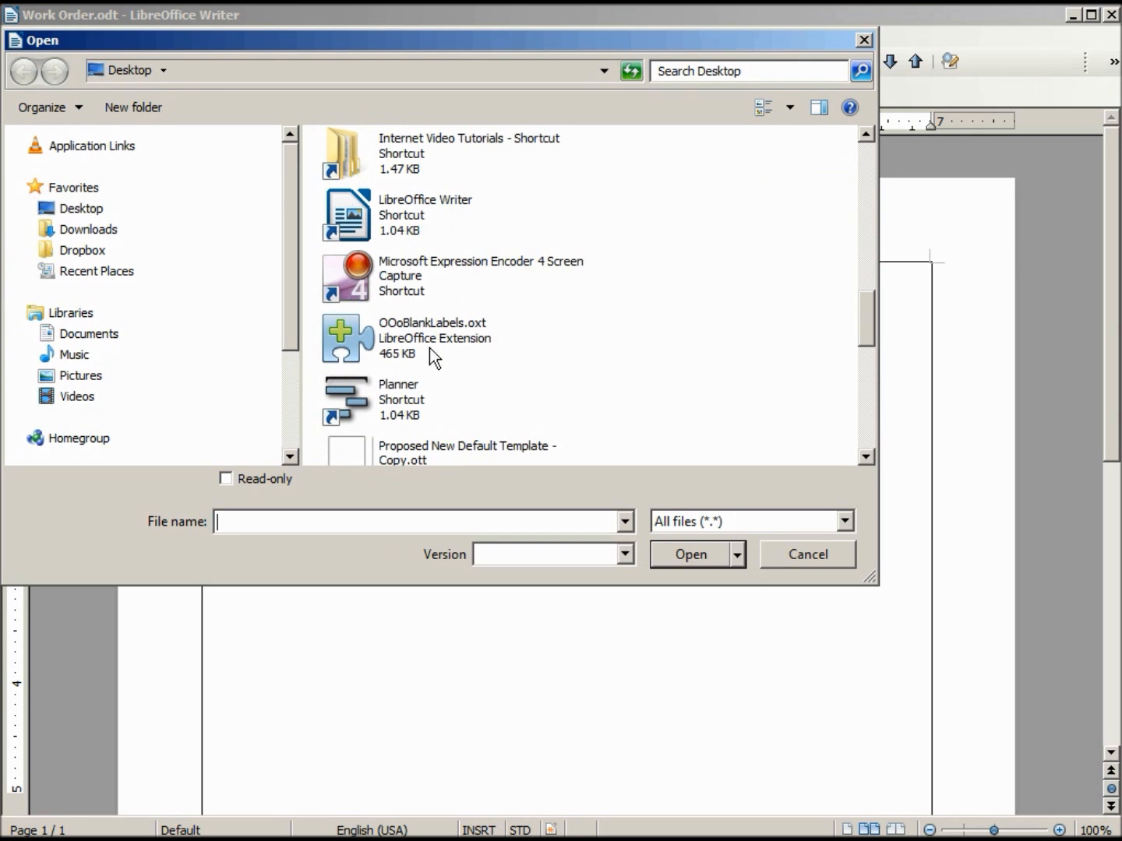
left_click(374, 342)
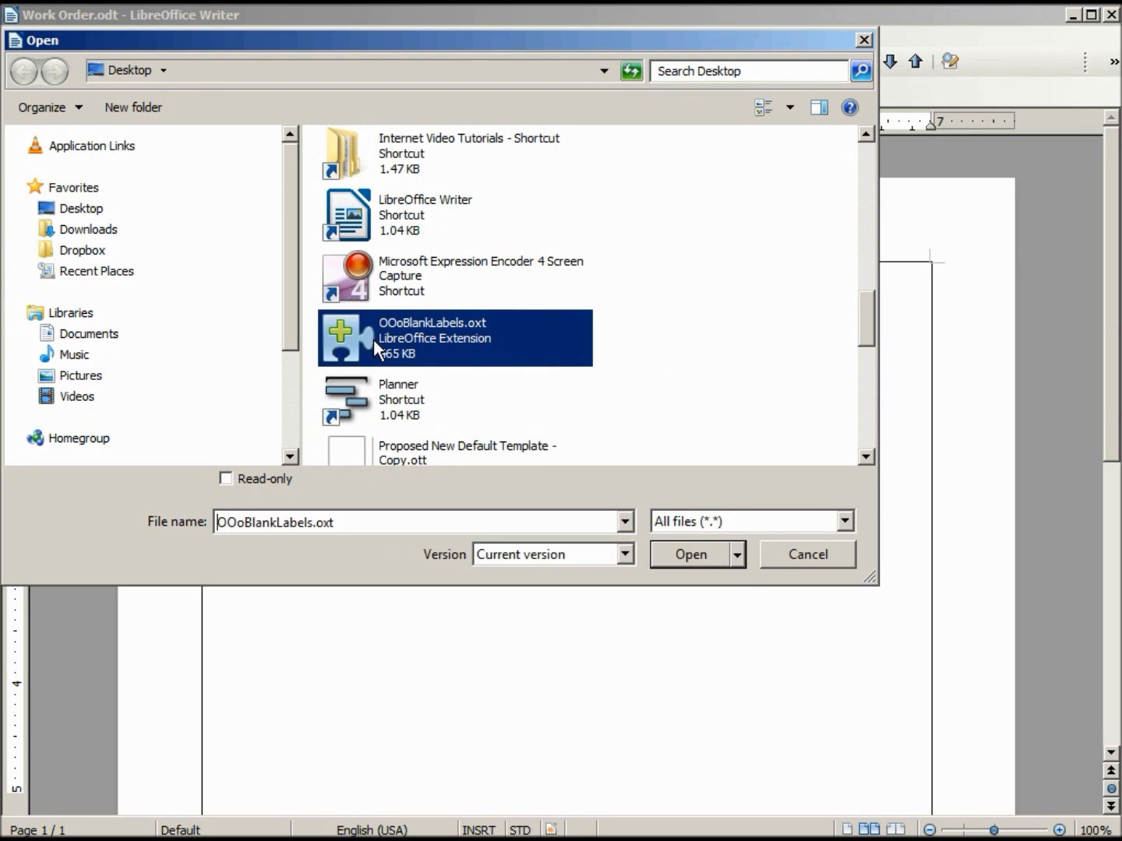
left_click(695, 557)
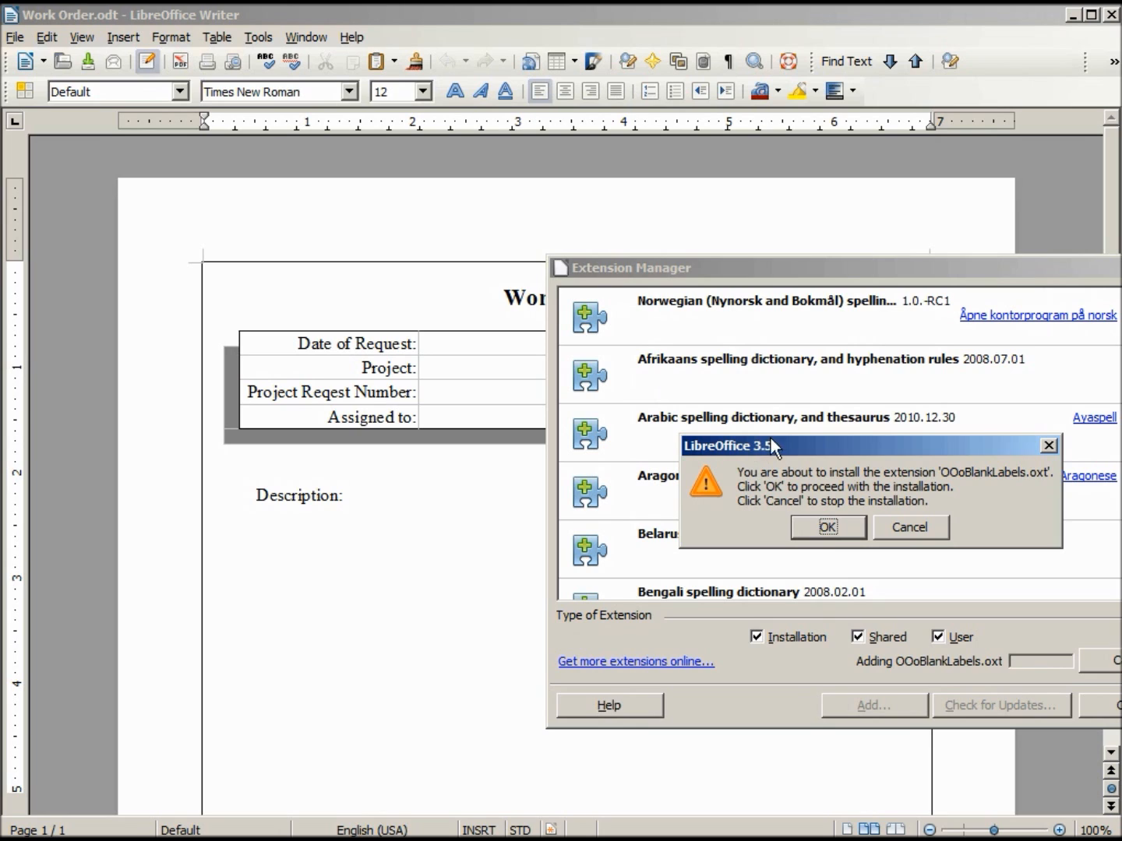
left_click(824, 526)
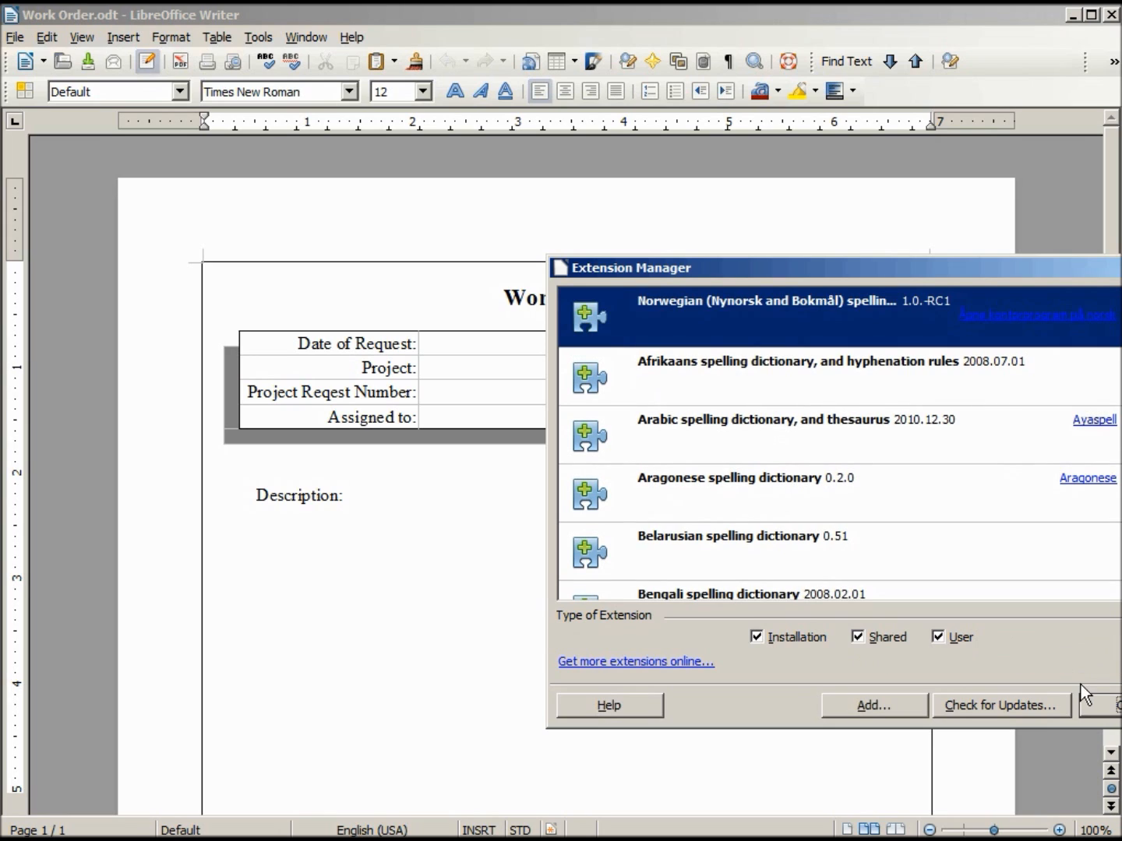
left_click(1118, 705)
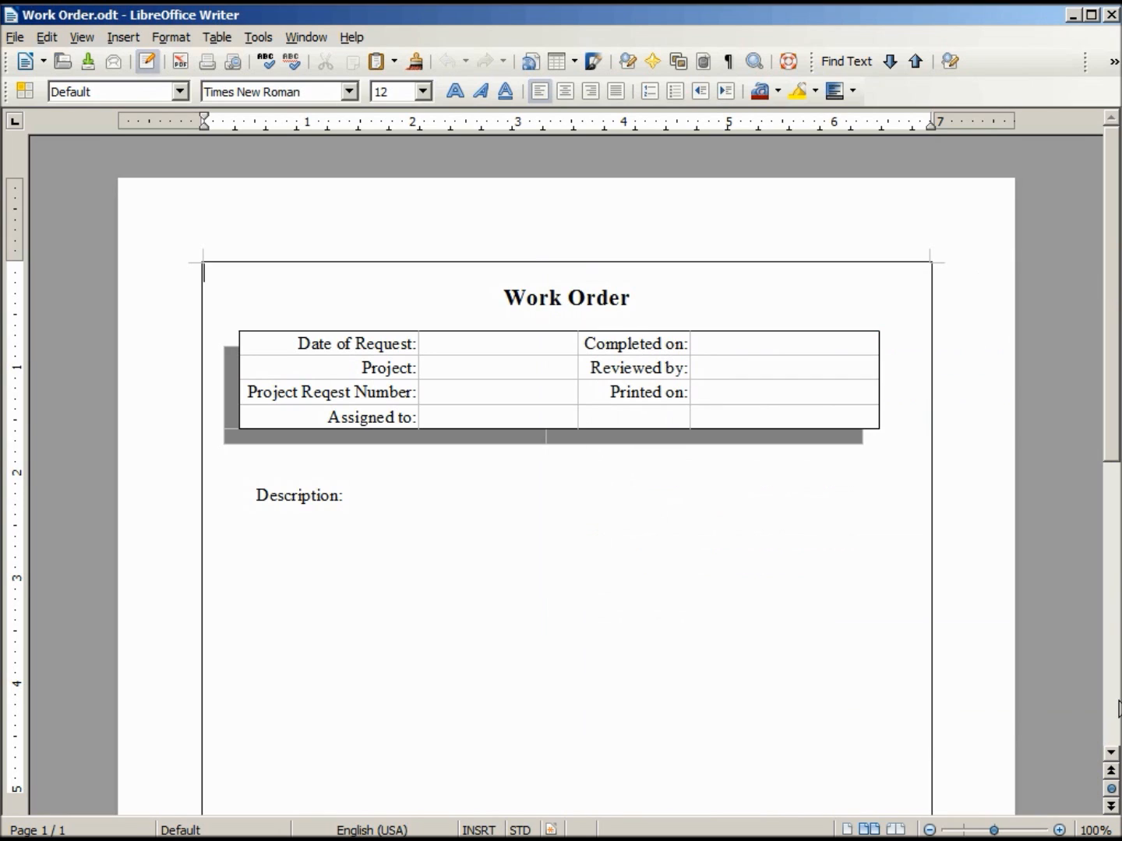
Create a label document from the template in the WL-OL25 folder of Templates and Documents, and close it
left_click(14, 37)
mouse_move(23, 61)
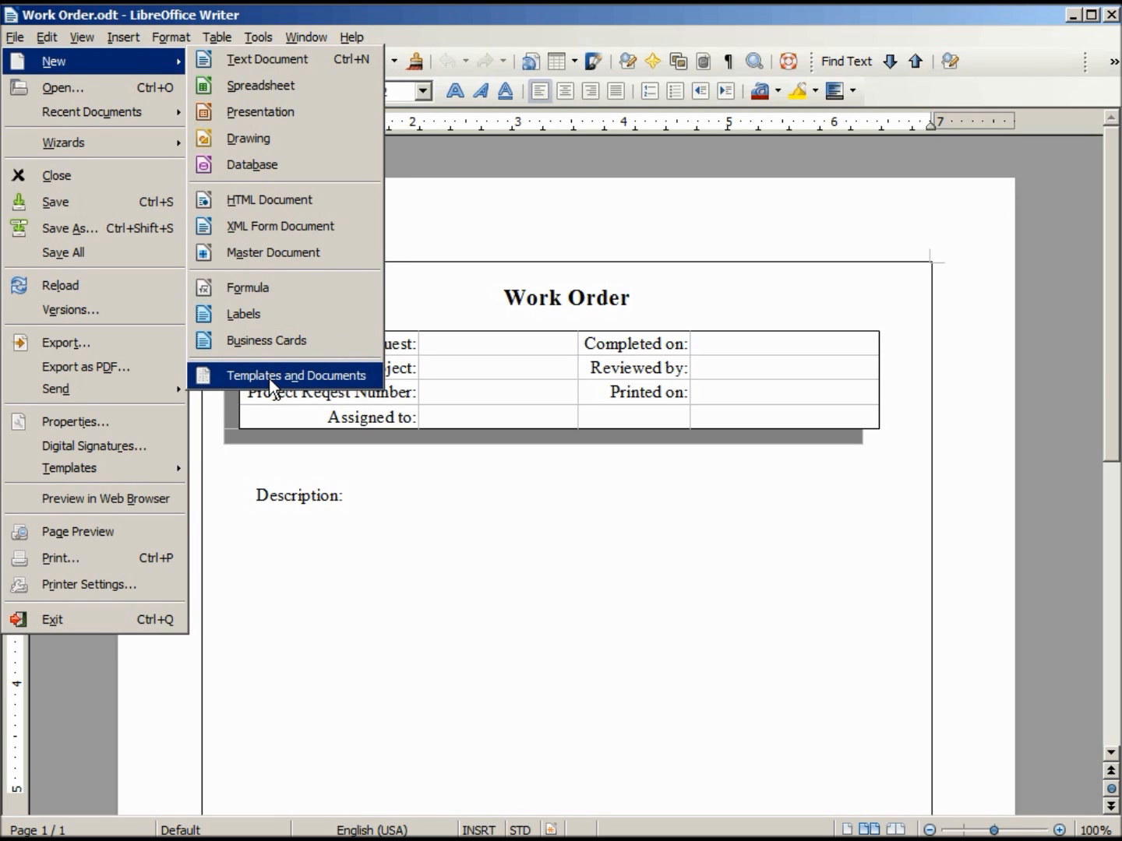
left_click(272, 376)
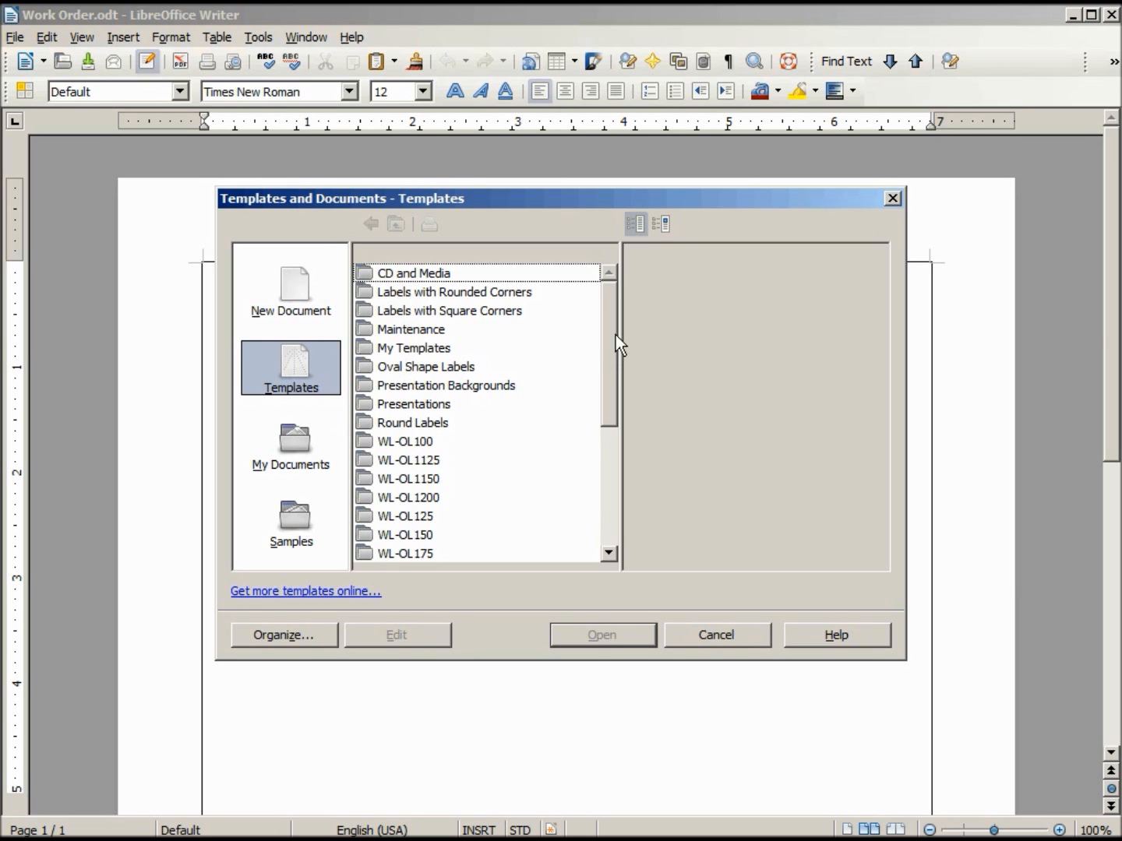
mouse_move(608, 331)
left_mouse_down()
mouse_move(613, 475)
mouse_move(594, 408)
mouse_move(595, 338)
left_mouse_up()
left_click_drag(614, 375, 613, 423)
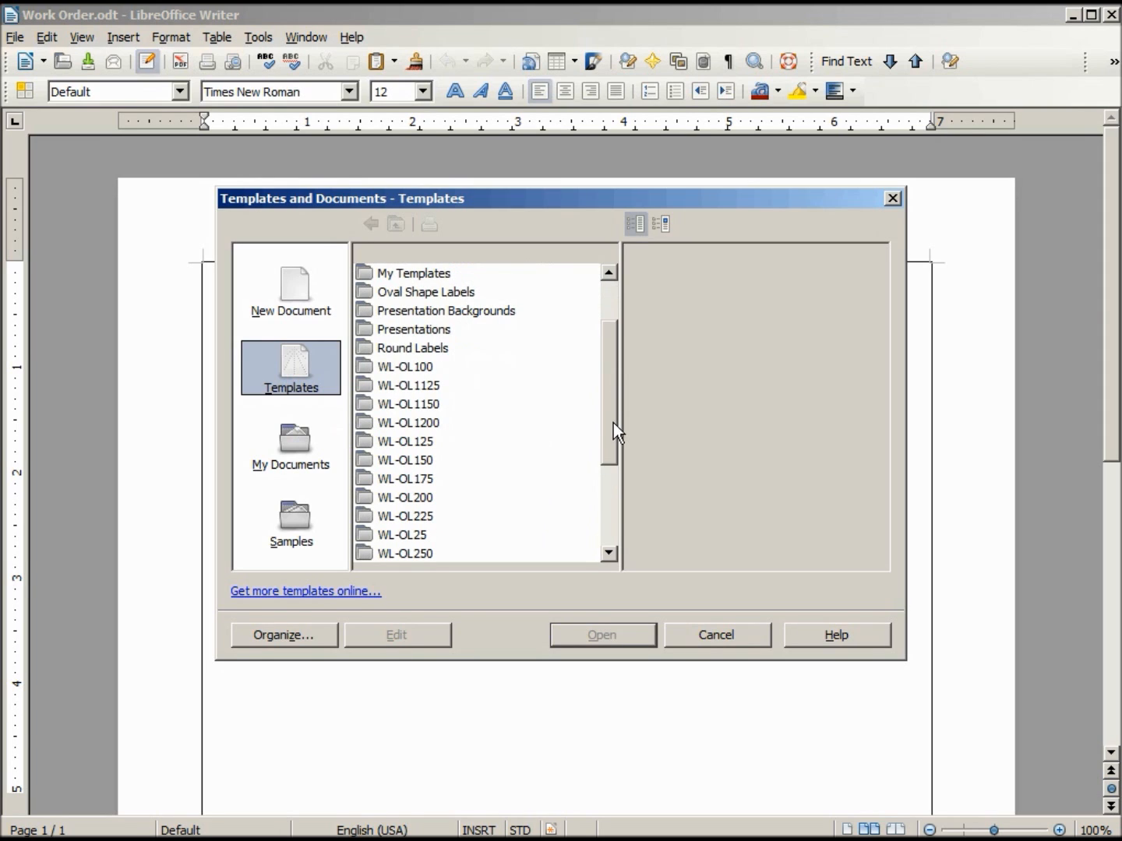
double_click(409, 537)
double_click(411, 277)
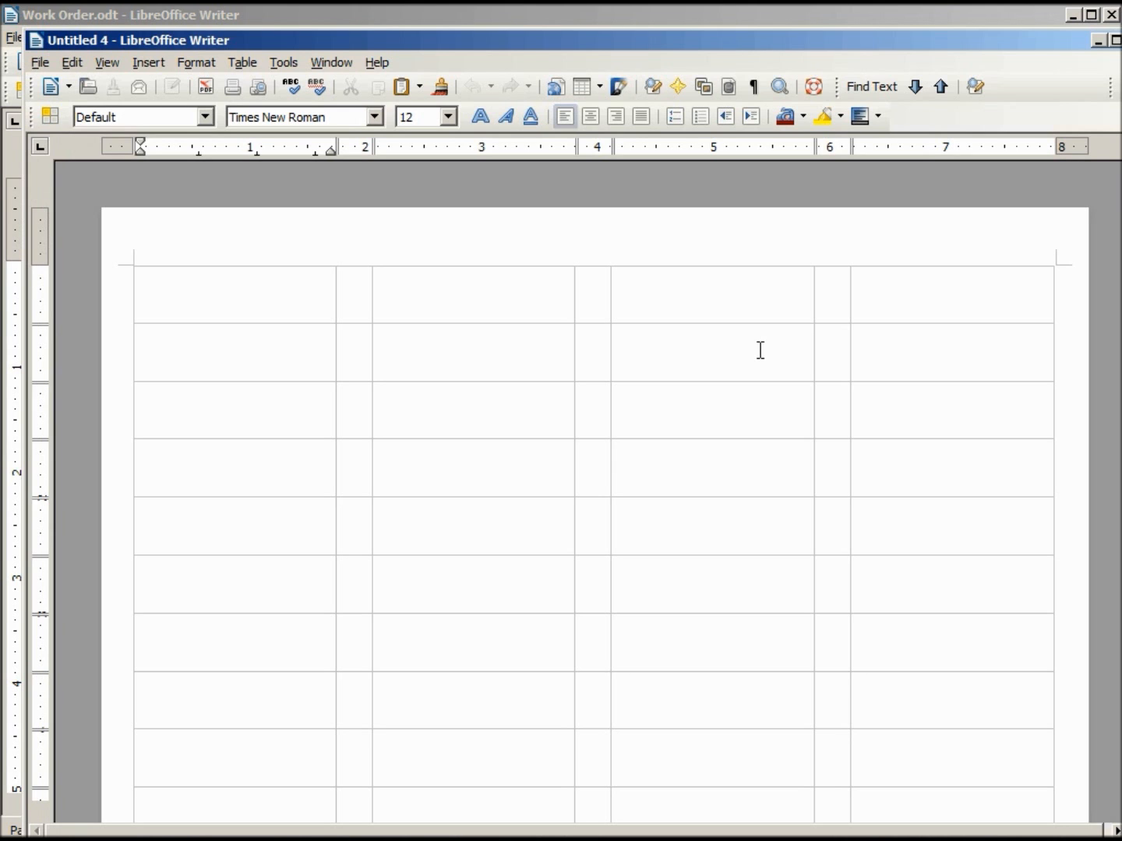
key("ctrl+w")
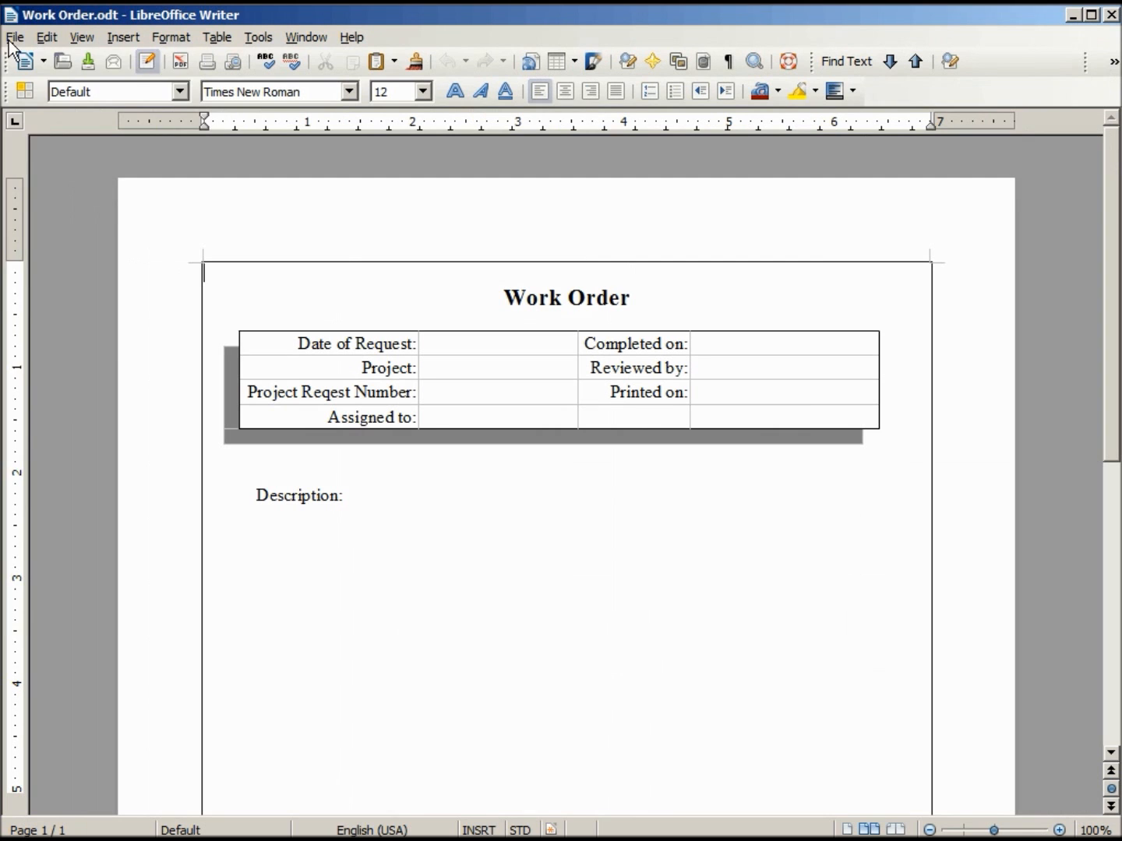
Look through the installed label template categories and show the details of the WL-OL5050 template in CD and Media
left_click(15, 37)
mouse_move(22, 67)
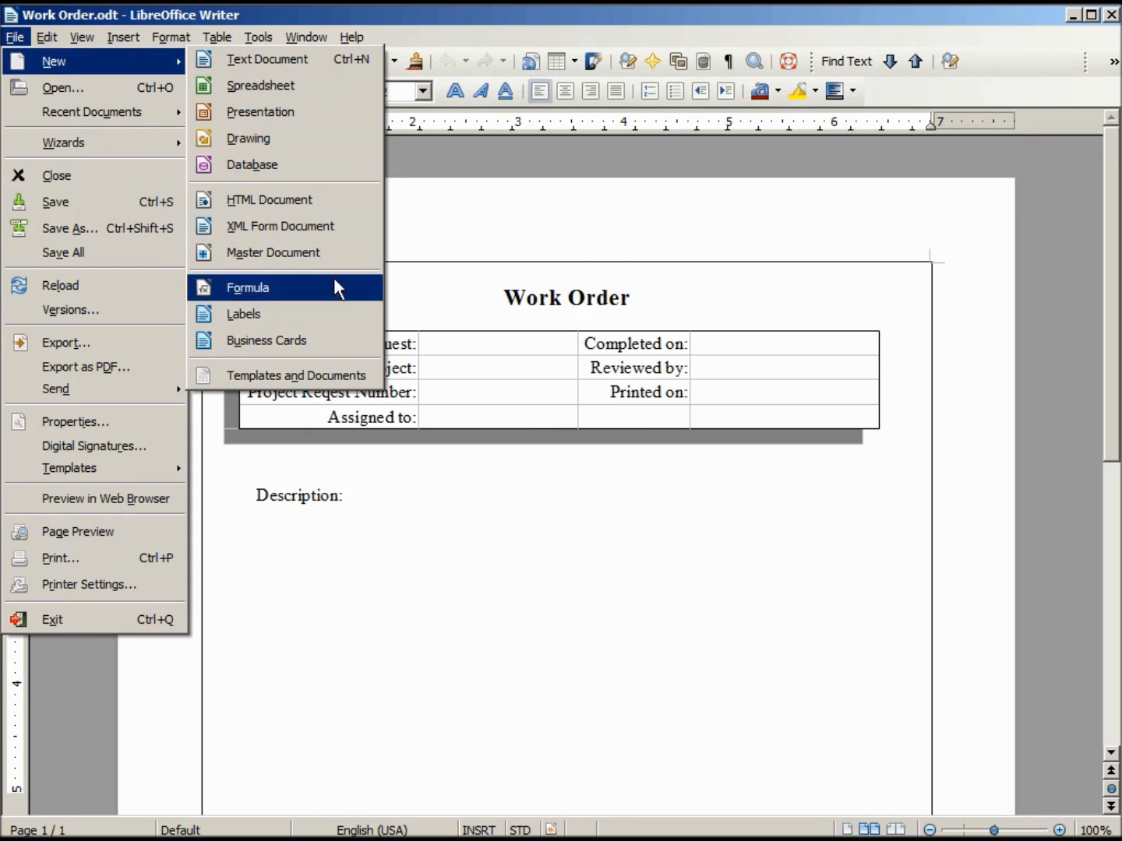
left_click(350, 376)
left_click(402, 293)
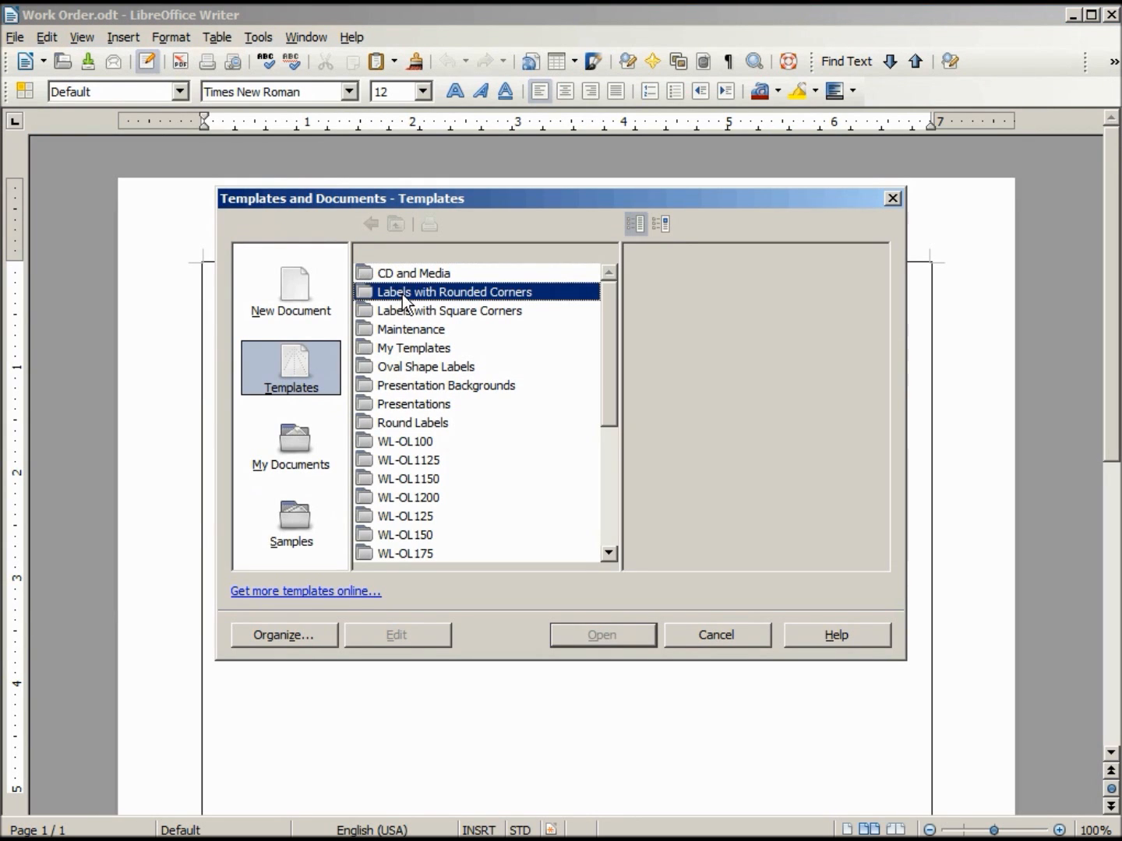
left_click(454, 313)
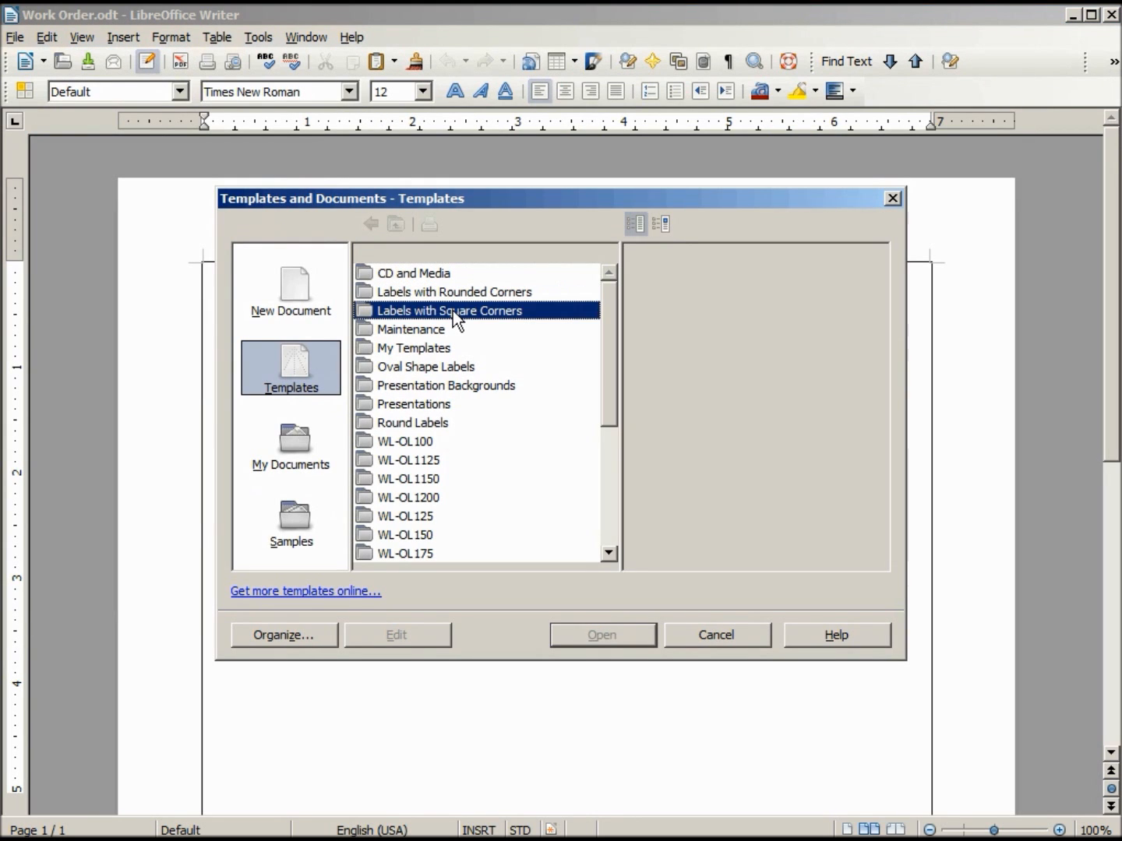
left_click(431, 369)
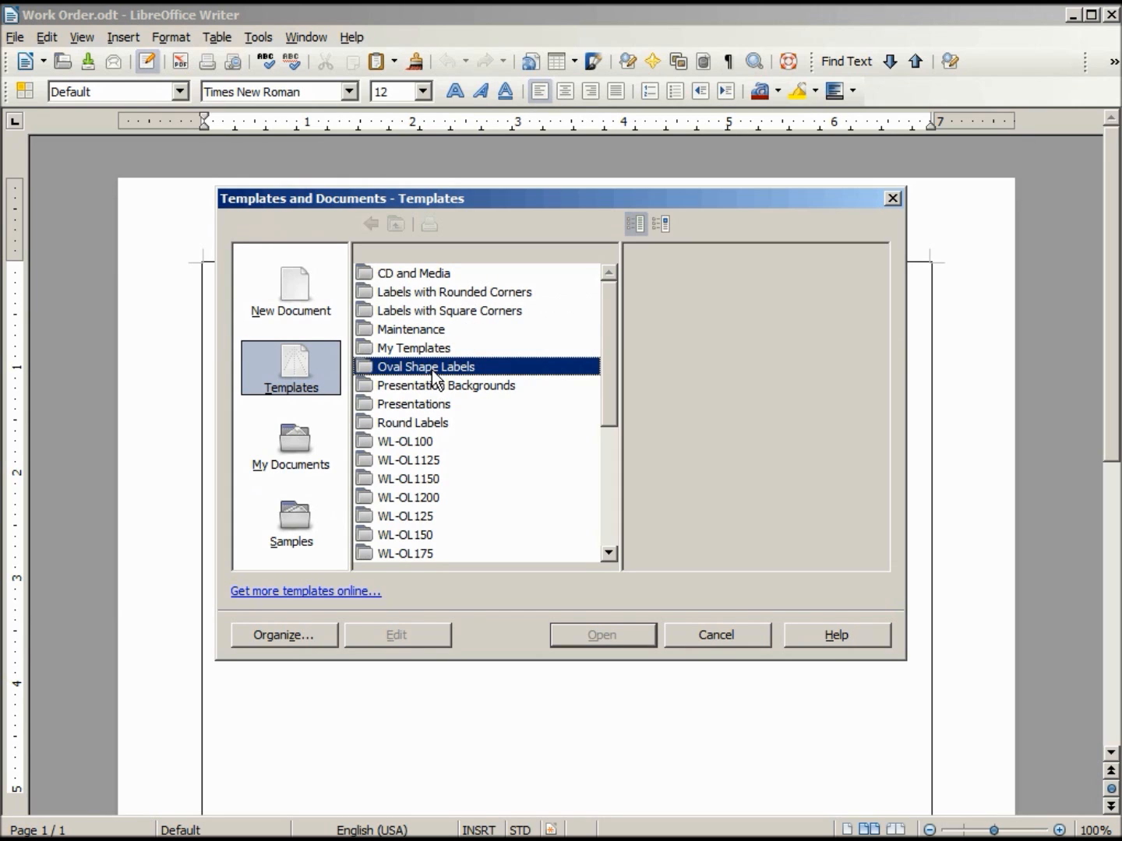
double_click(434, 272)
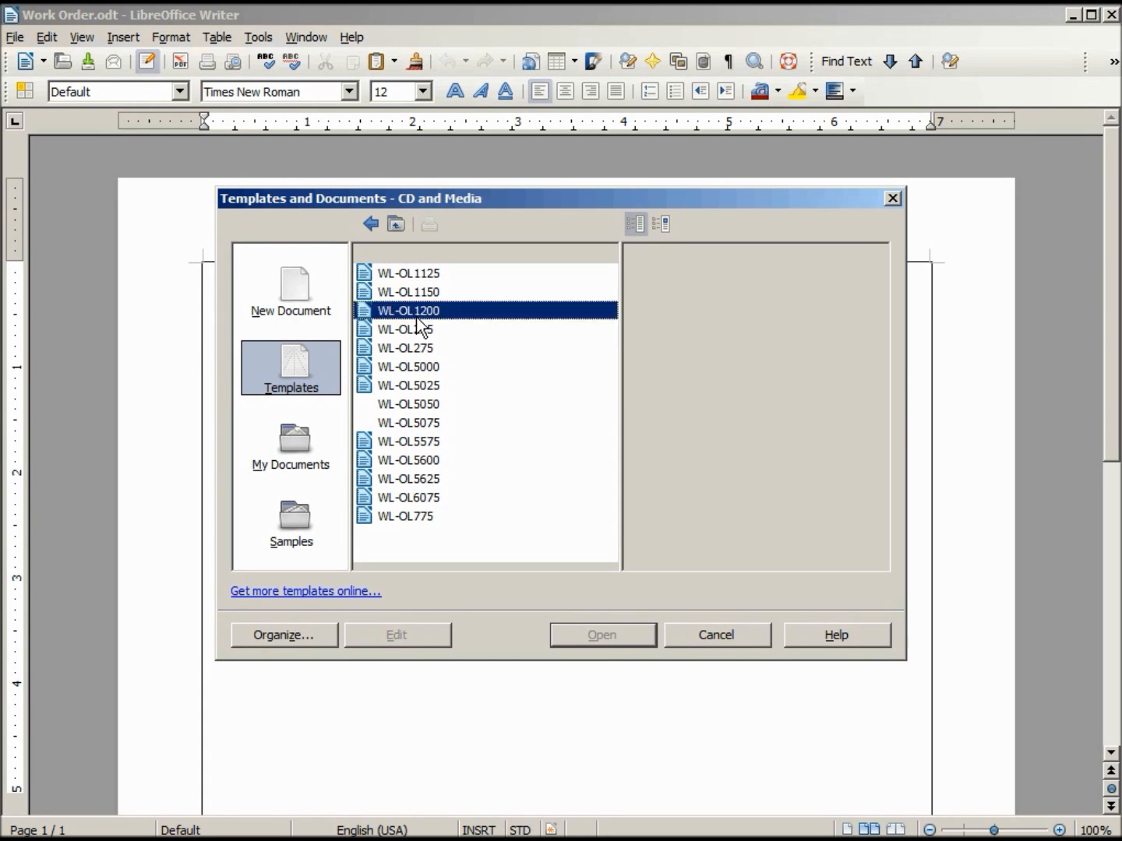
left_click(417, 403)
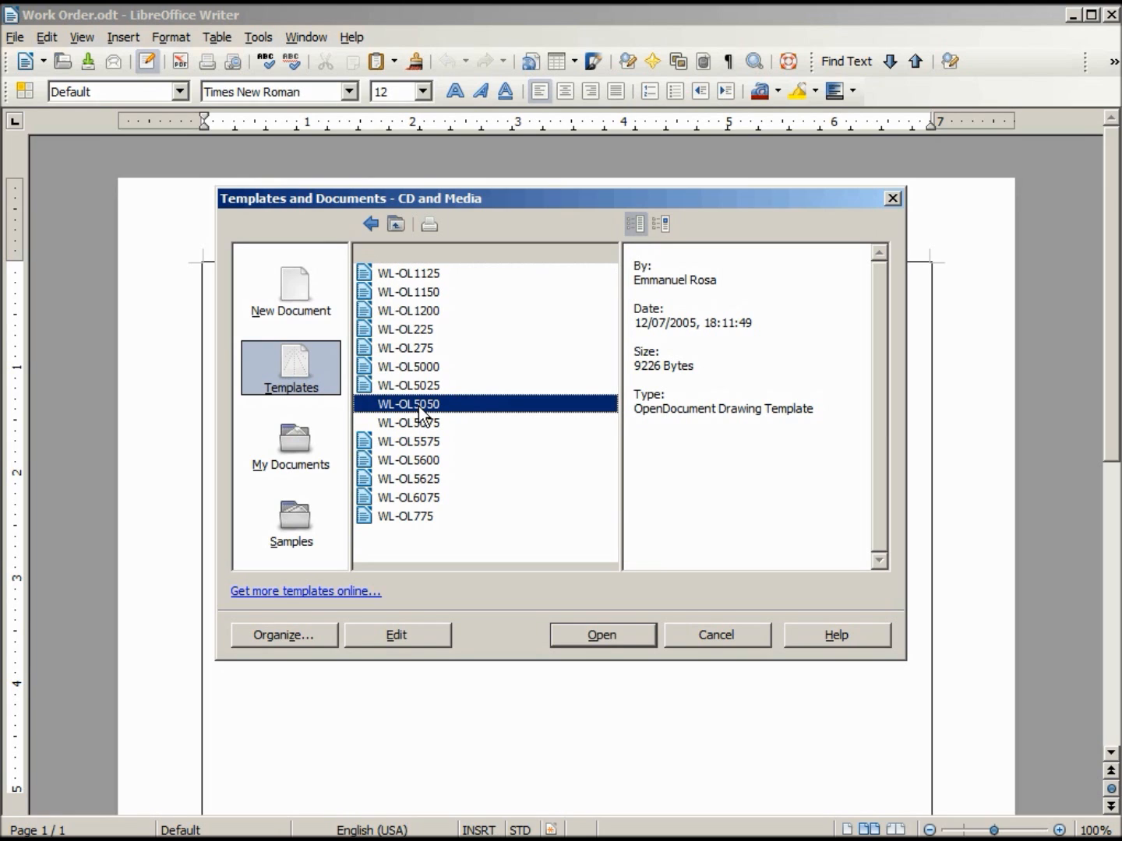